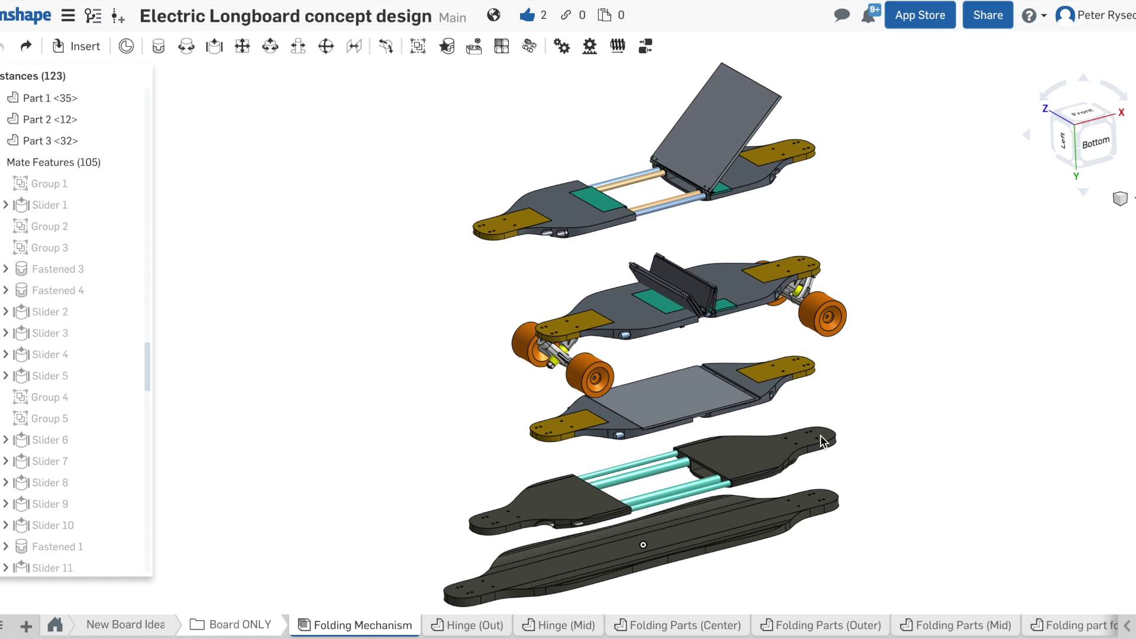
- Examine the five longboard deck concepts from above, from the side and from underneath
right_click_drag(913, 506, 878, 483)
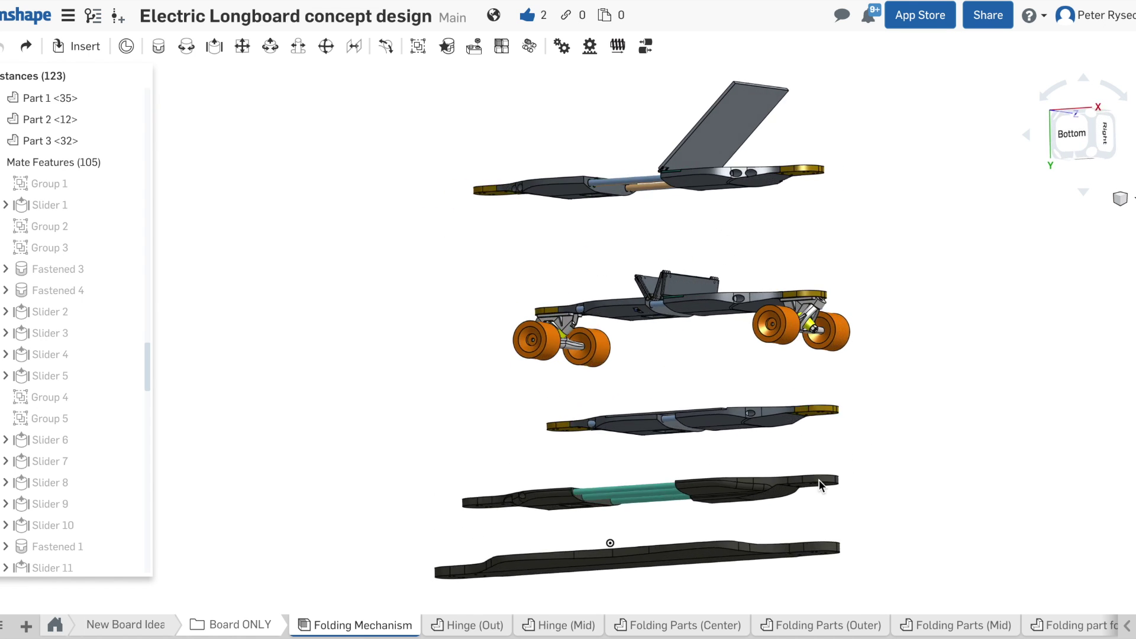
right_click_drag(809, 506, 819, 511)
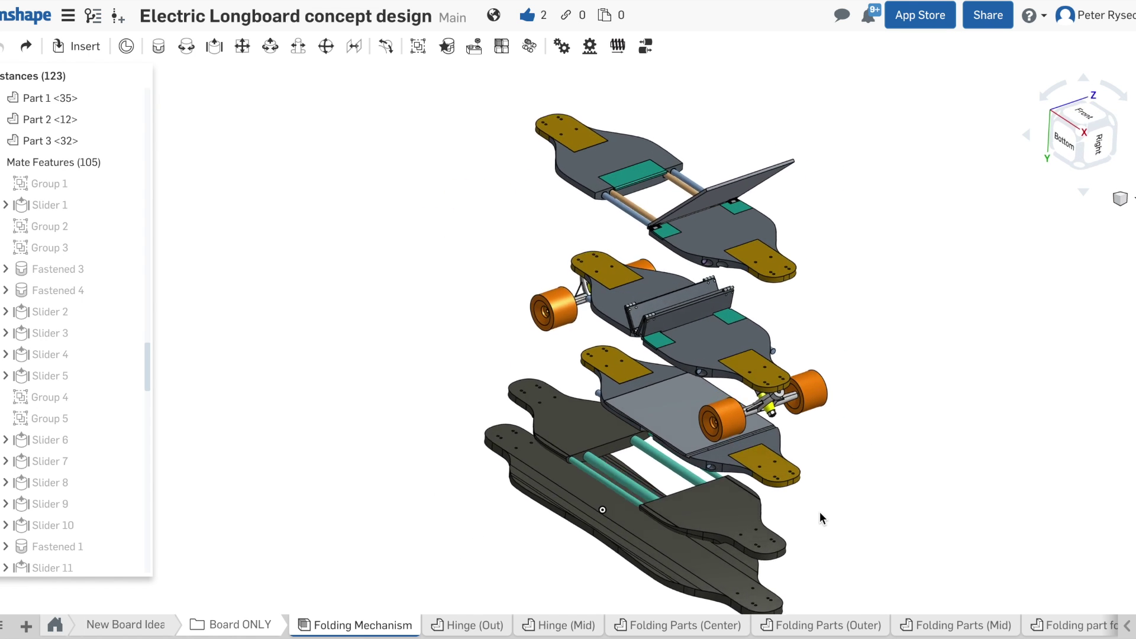
scroll(757, 450, "up", 1)
right_click_drag(865, 471, 771, 489)
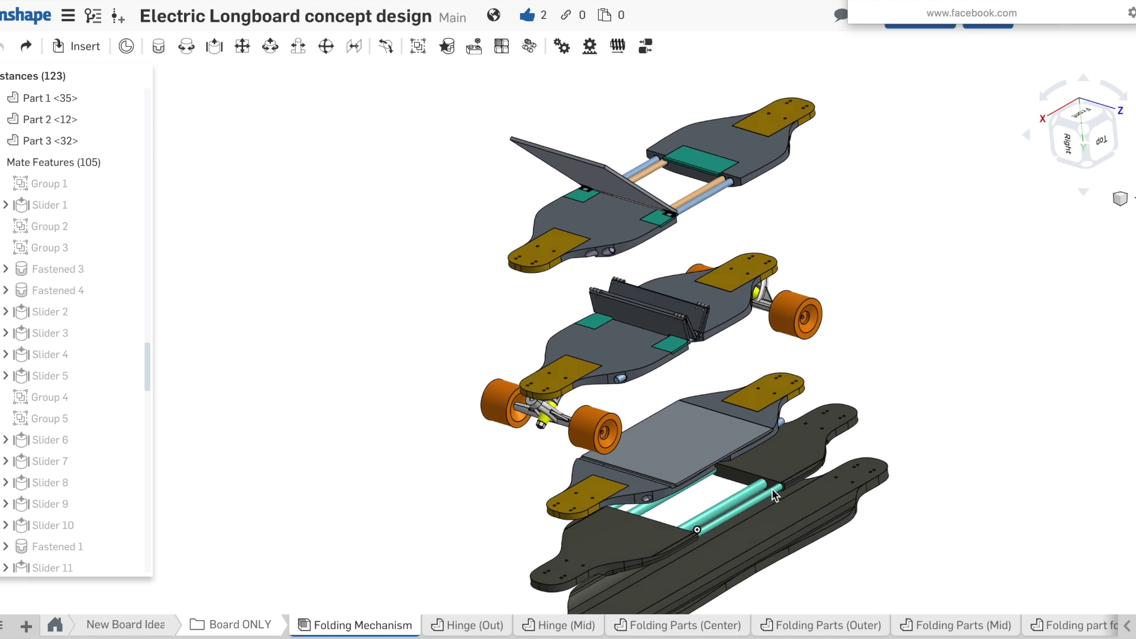
middle_click_drag(939, 477, 896, 436)
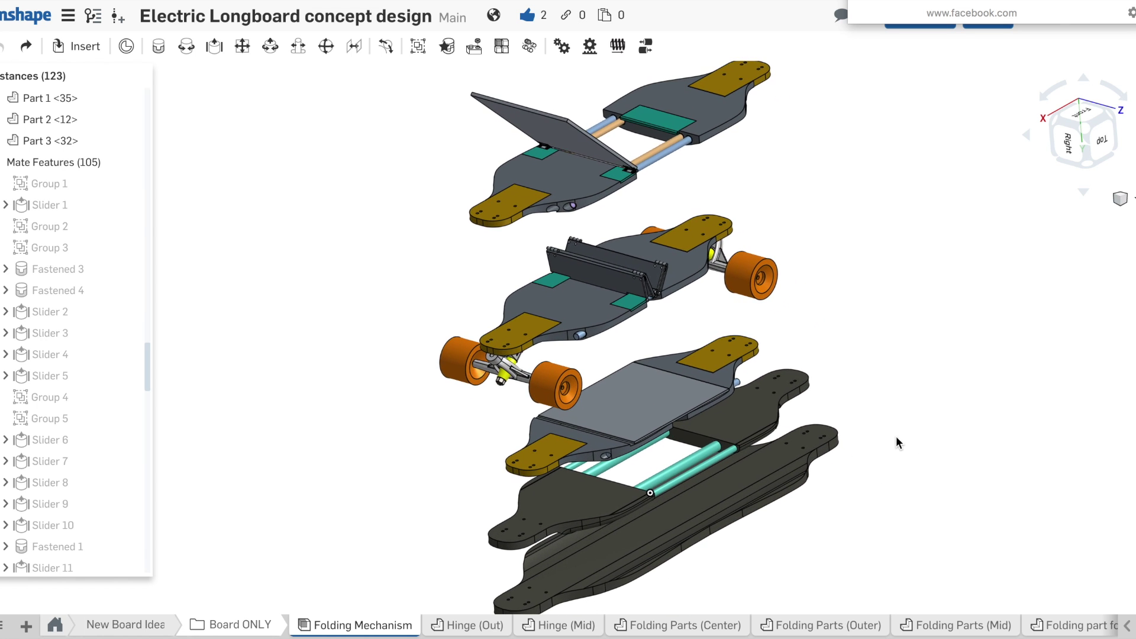
right_click_drag(909, 464, 960, 505)
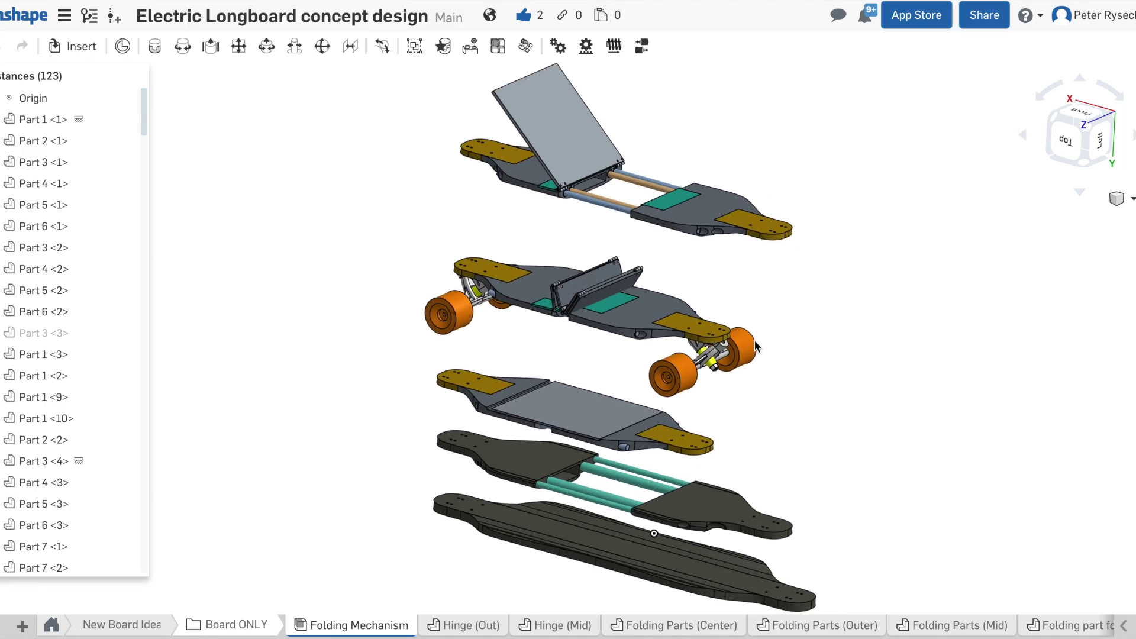
right_click_drag(878, 396, 825, 384)
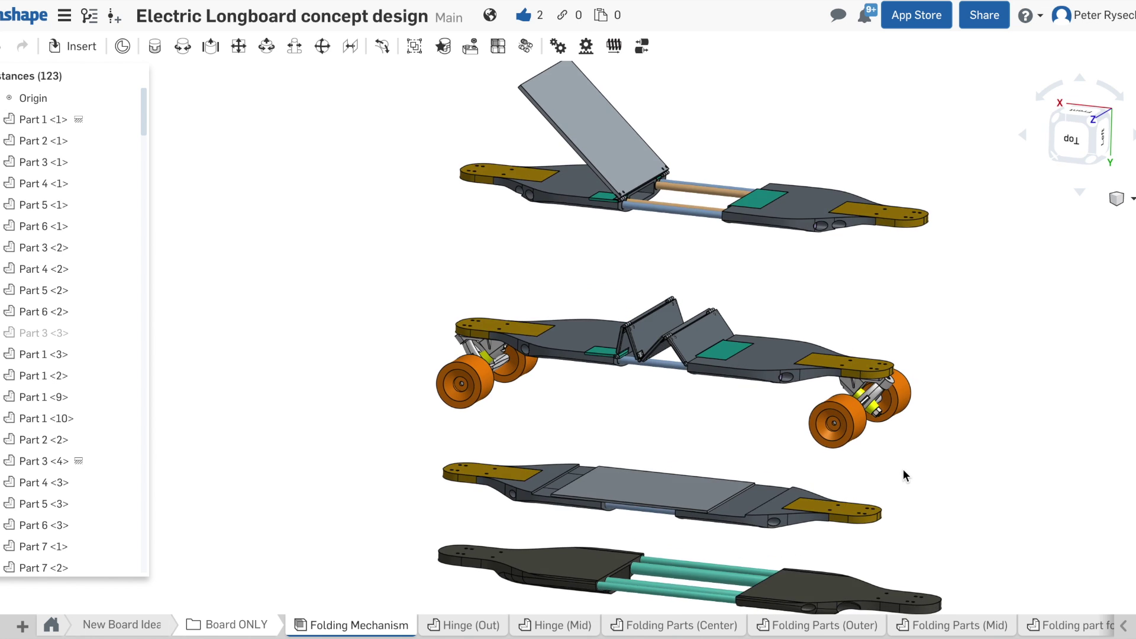
right_click_drag(921, 485, 980, 491)
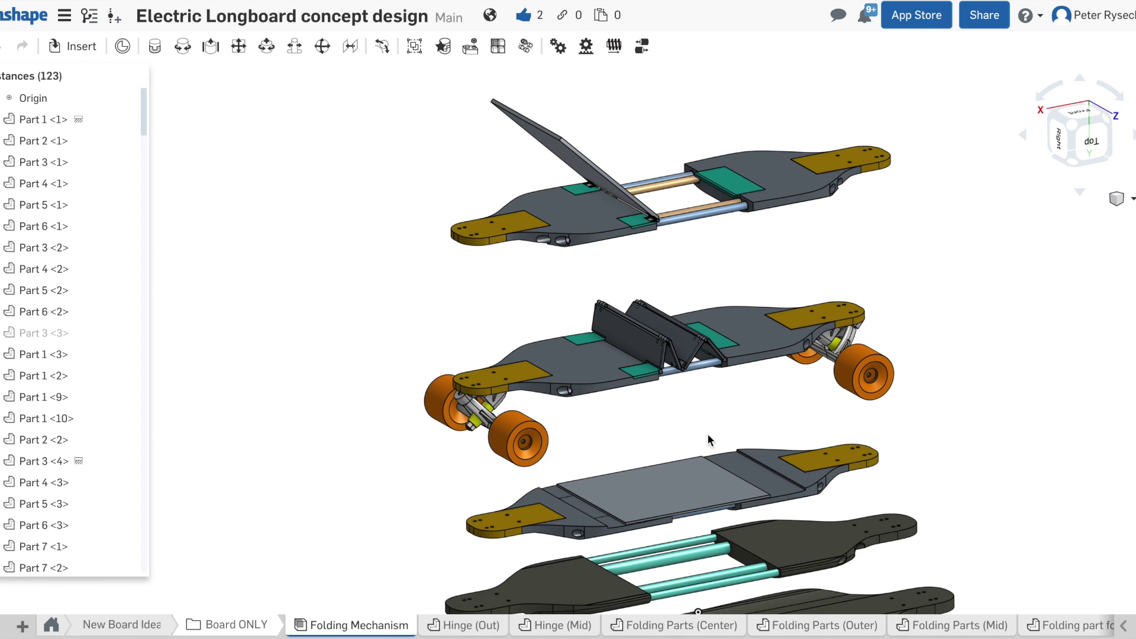
scroll(715, 425, "up", 2)
right_click_drag(729, 424, 734, 386)
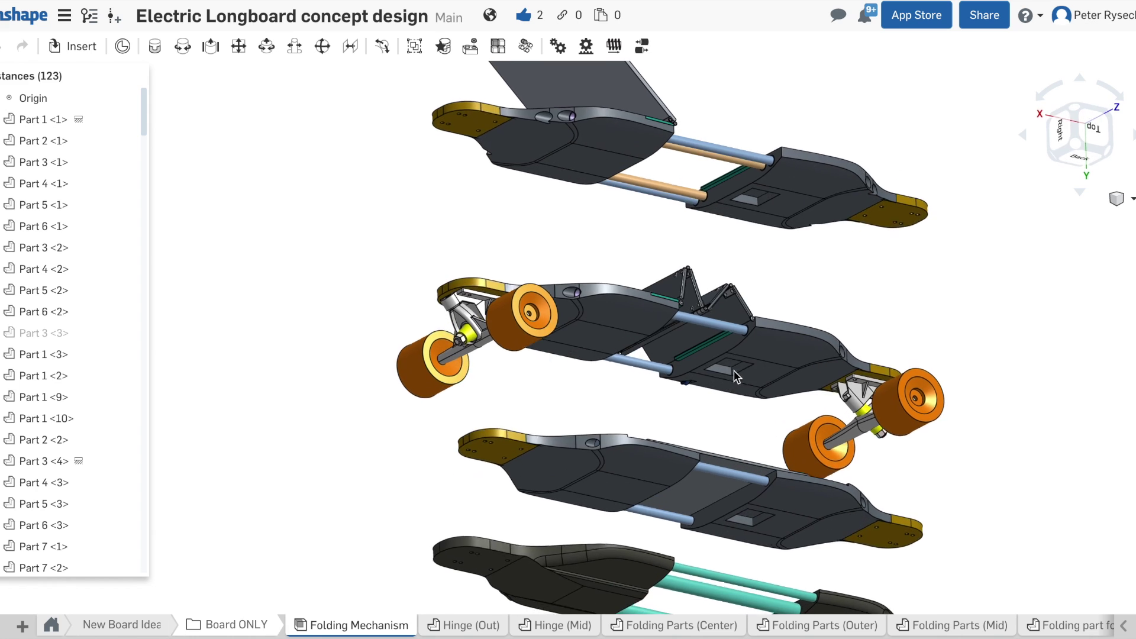
right_click_drag(715, 363, 680, 353)
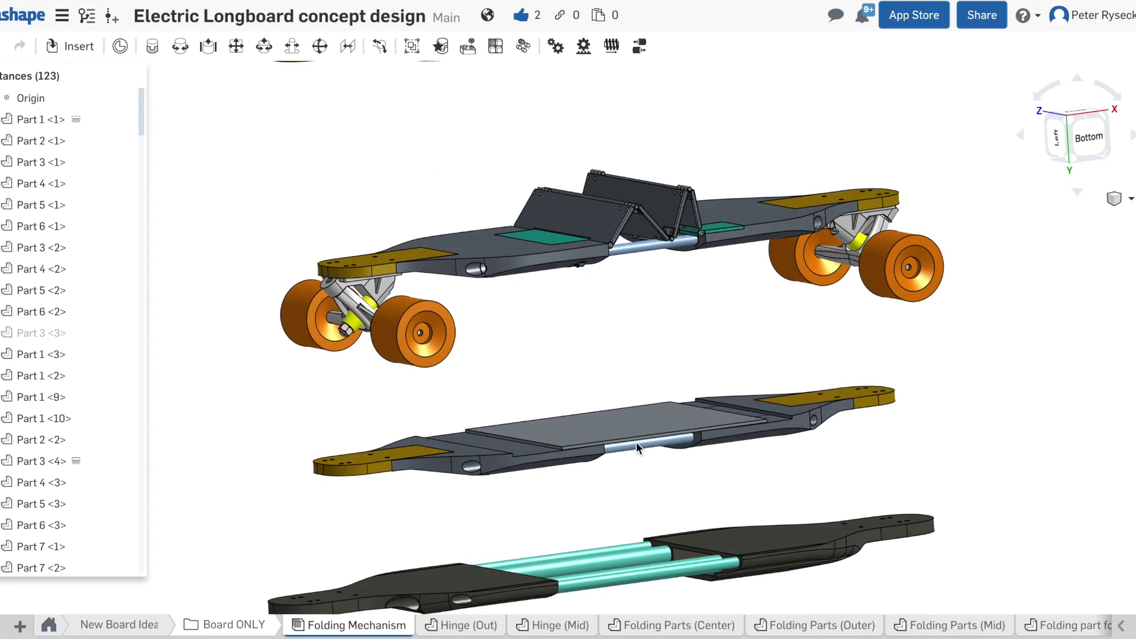
- Examine the third board's sliding center plate, its support rods and the cavities underneath from several angles
scroll(610, 473, "up", 4)
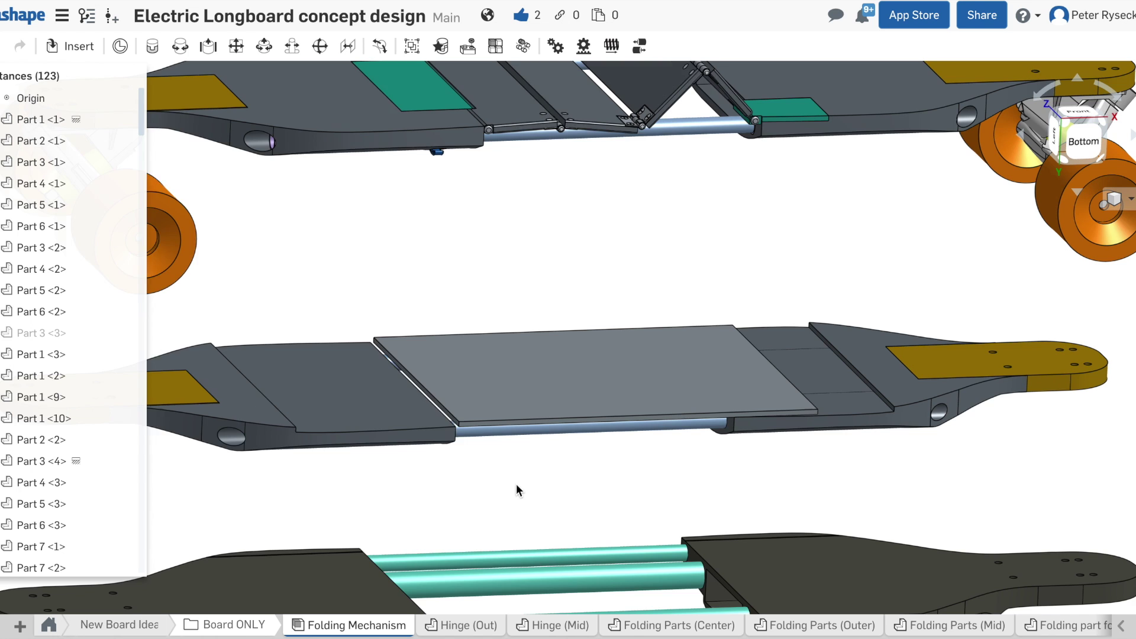
right_click_drag(516, 485, 462, 460)
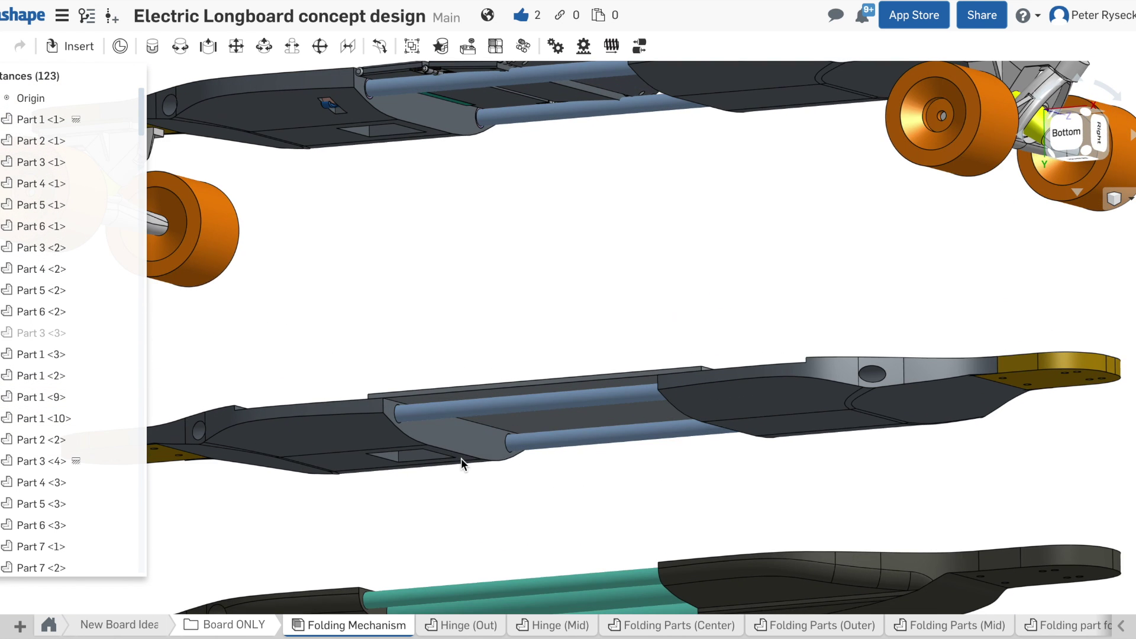
scroll(462, 437, "up", 5)
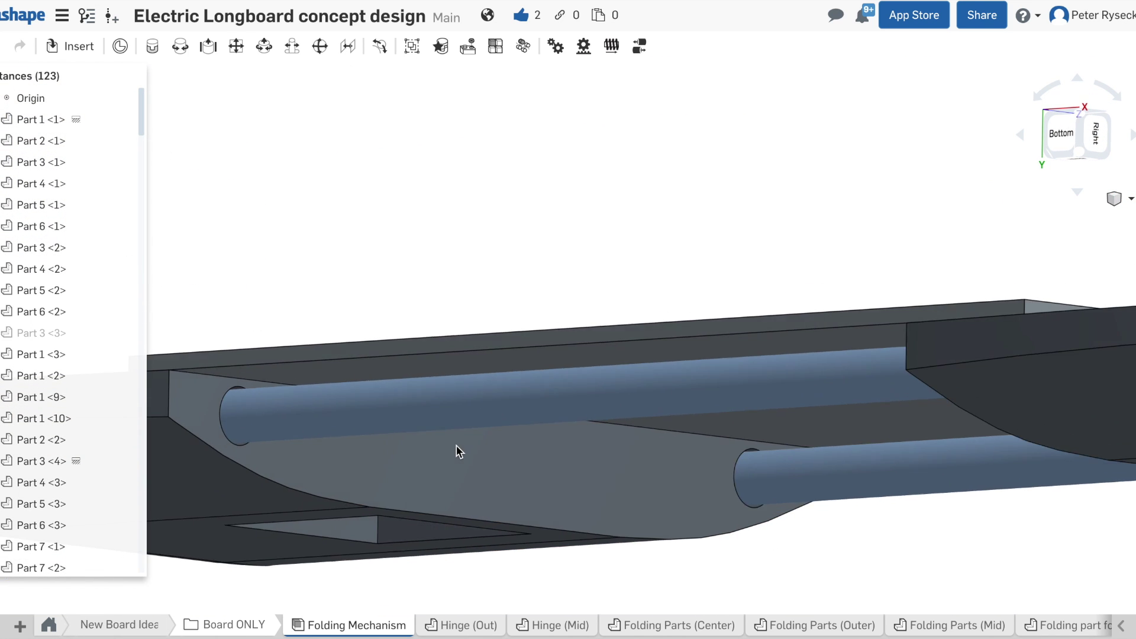
scroll(458, 445, "down", 3)
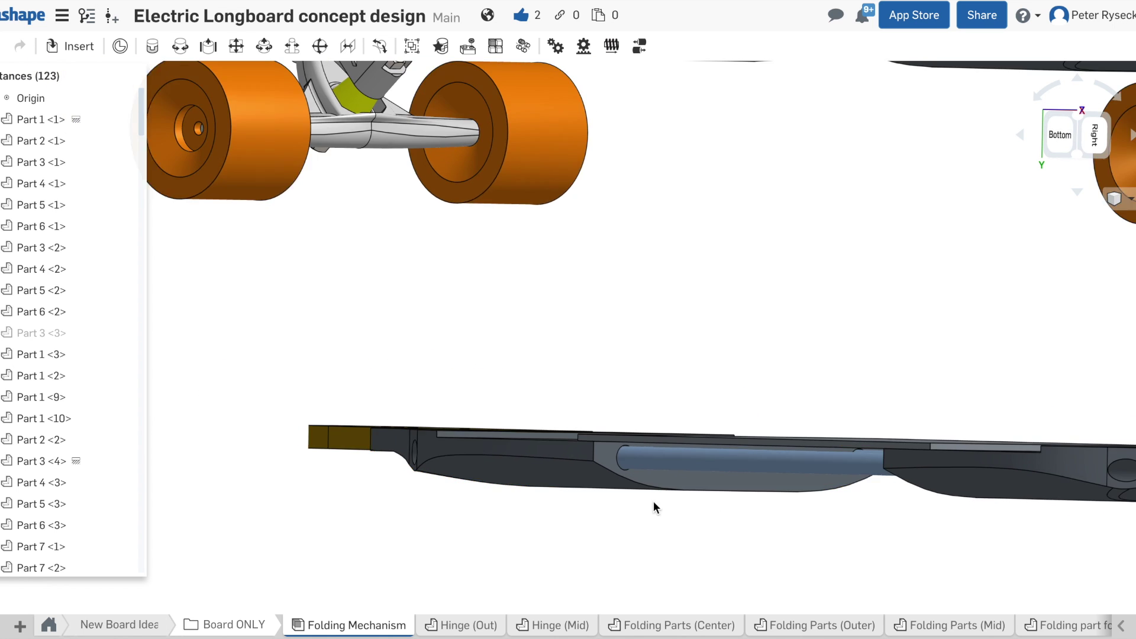
middle_click_drag(653, 501, 497, 455)
right_click_drag(497, 456, 613, 457)
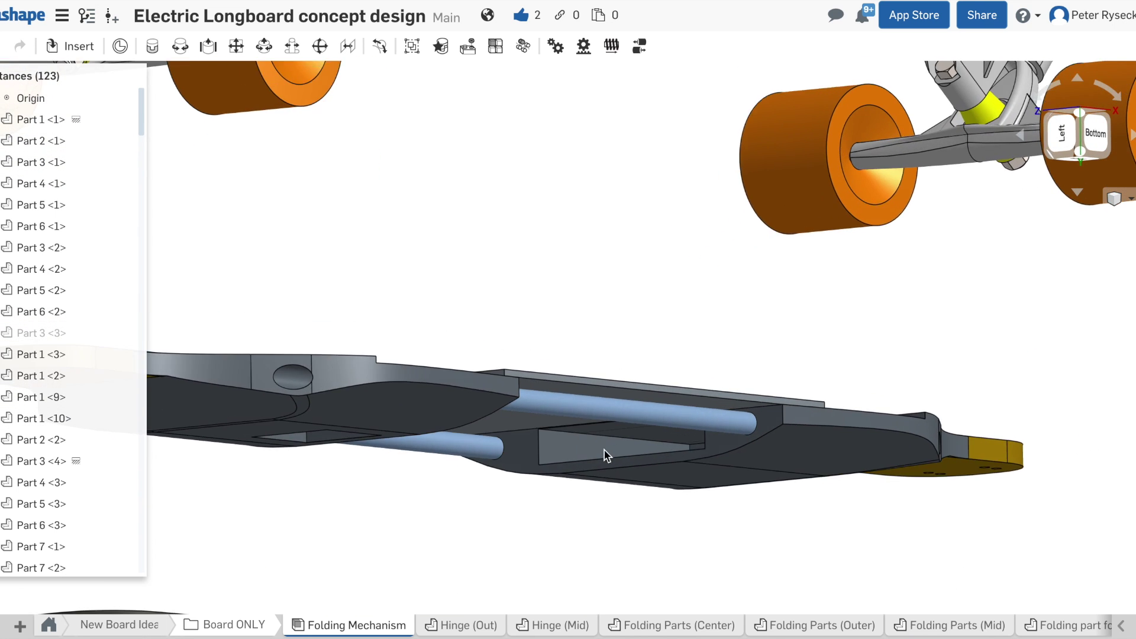
right_click_drag(605, 456, 518, 475)
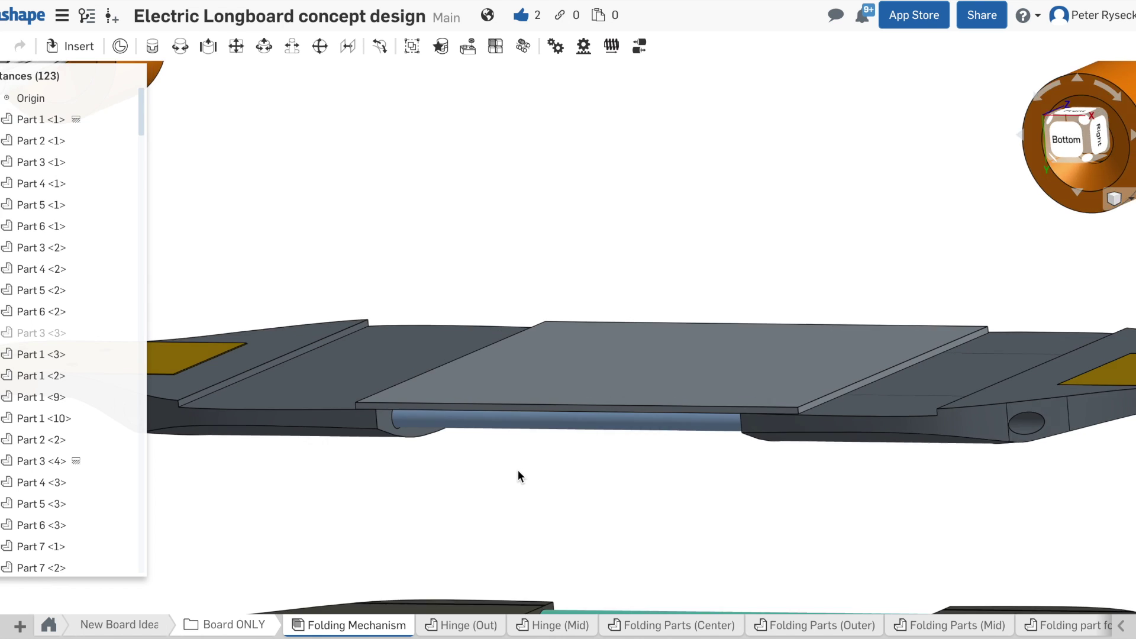
scroll(517, 476, "down", 5)
middle_click_drag(544, 479, 598, 466)
mouse_move(598, 466)
right_mouse_down()
mouse_move(622, 463)
mouse_move(587, 463)
mouse_move(598, 458)
mouse_move(588, 471)
right_mouse_up()
scroll(587, 461, "up", 3)
scroll(587, 463, "up", 2)
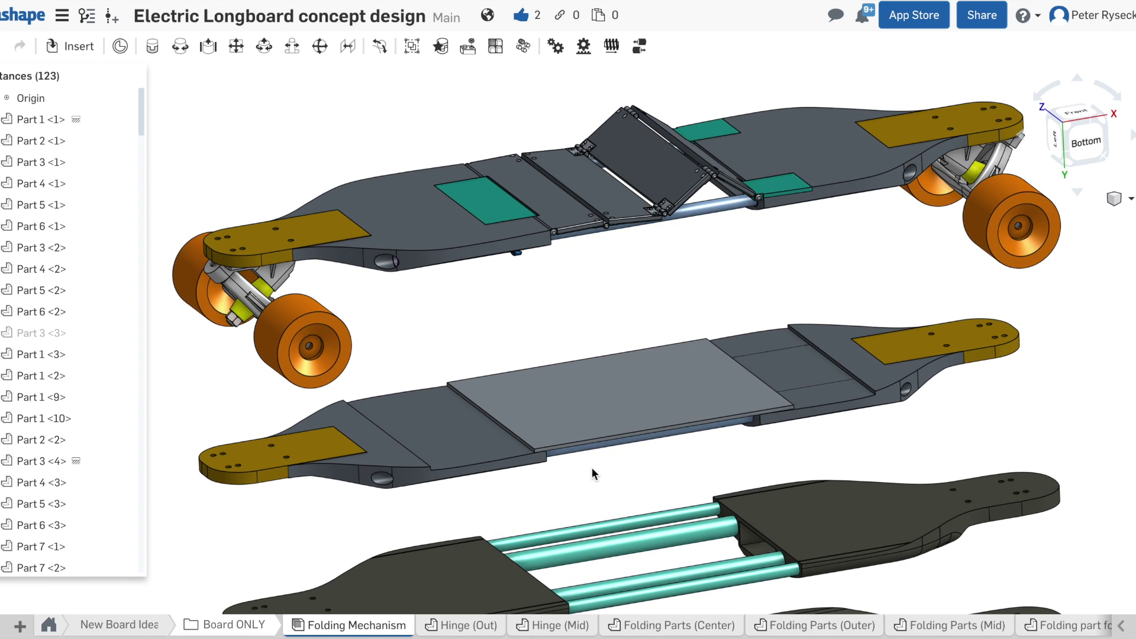
scroll(592, 469, "up", 2)
middle_click_drag(607, 474, 642, 464)
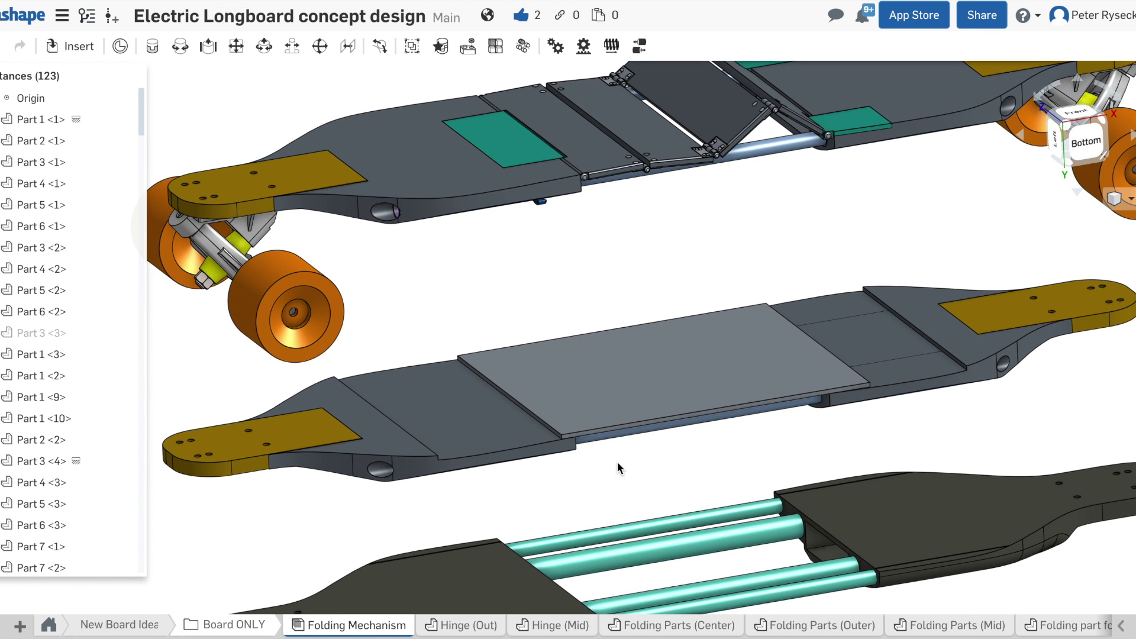
- Examine the hinged folding panels on the wheeled board close up and from the side, in raised and extended positions
mouse_move(641, 391)
right_mouse_down()
mouse_move(666, 407)
mouse_move(616, 381)
mouse_move(622, 393)
right_mouse_up()
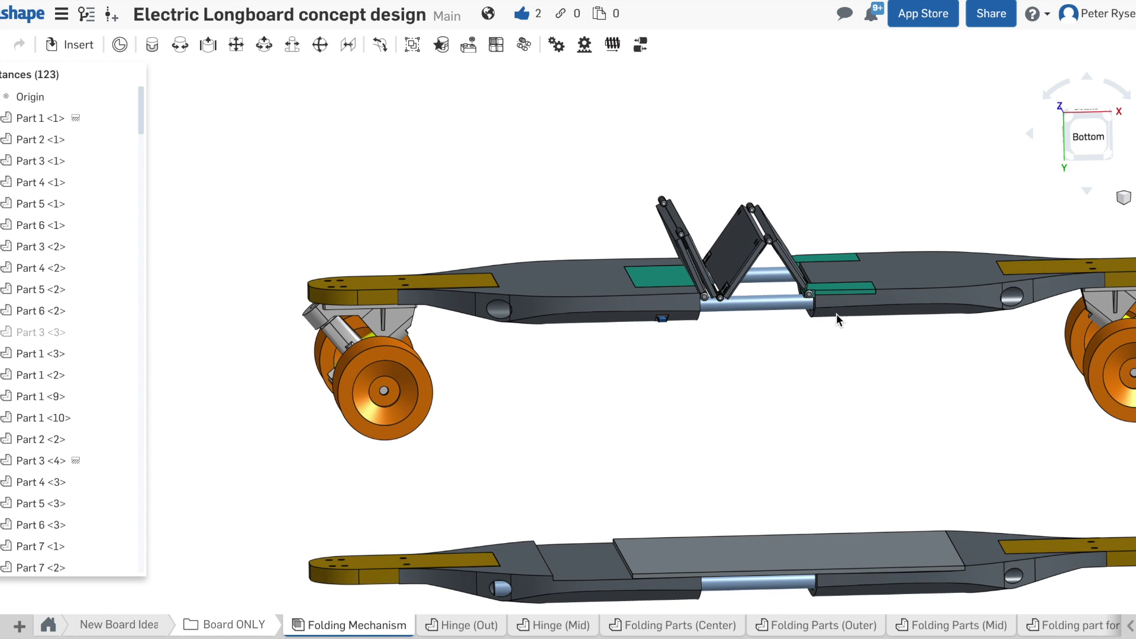
middle_click_drag(772, 376, 624, 398)
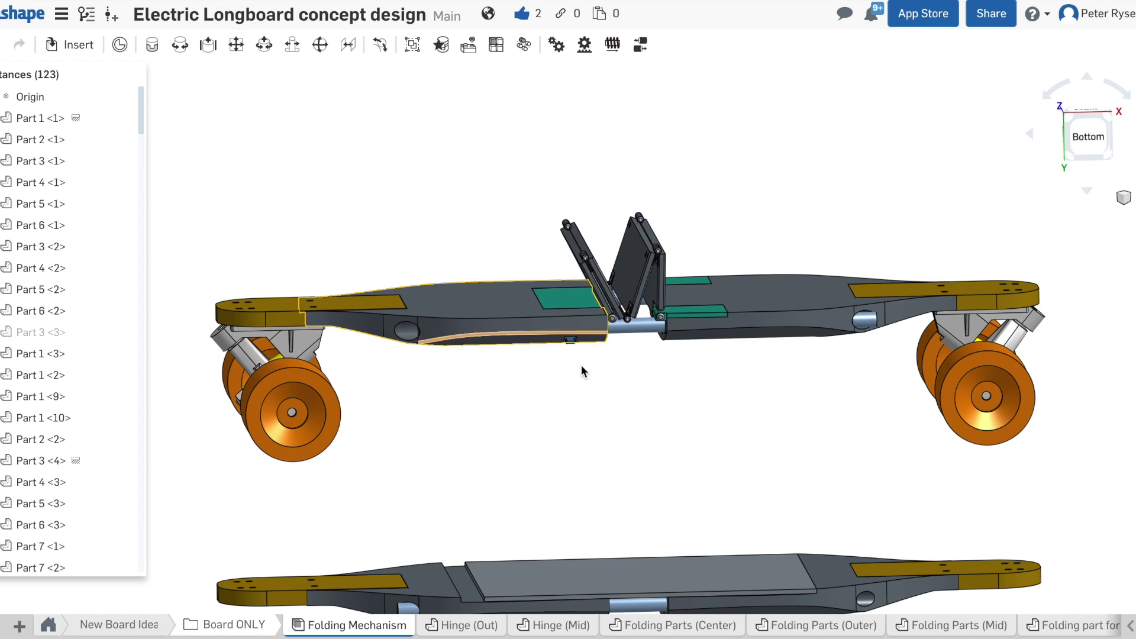
right_click_drag(582, 366, 598, 409)
scroll(662, 296, "up", 2)
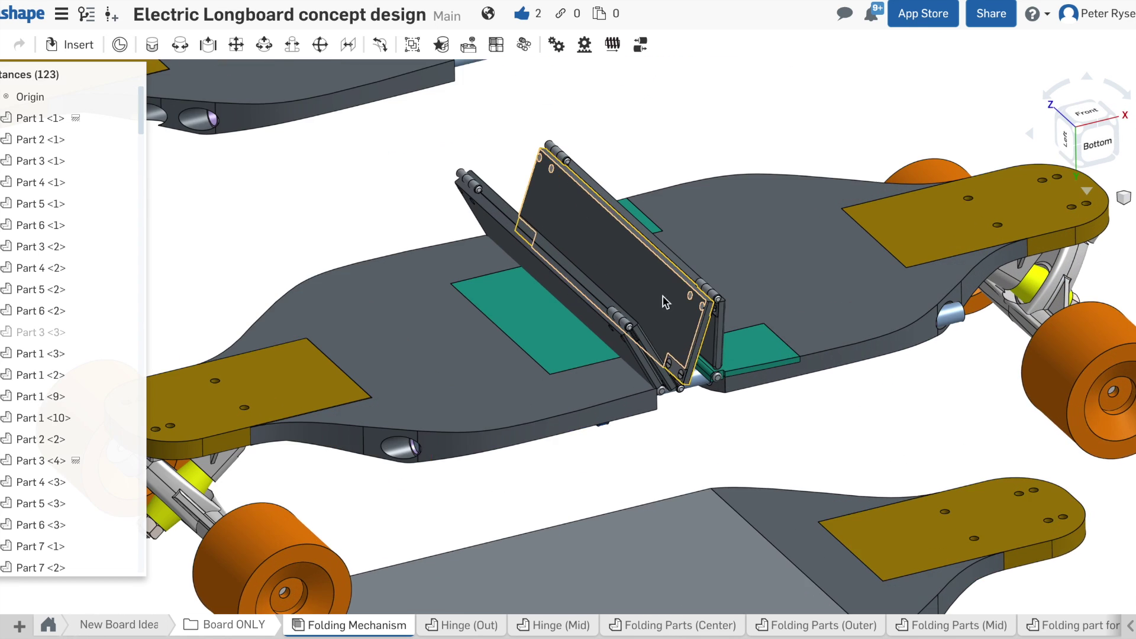
middle_click_drag(662, 296, 721, 234)
right_click_drag(633, 374, 628, 413)
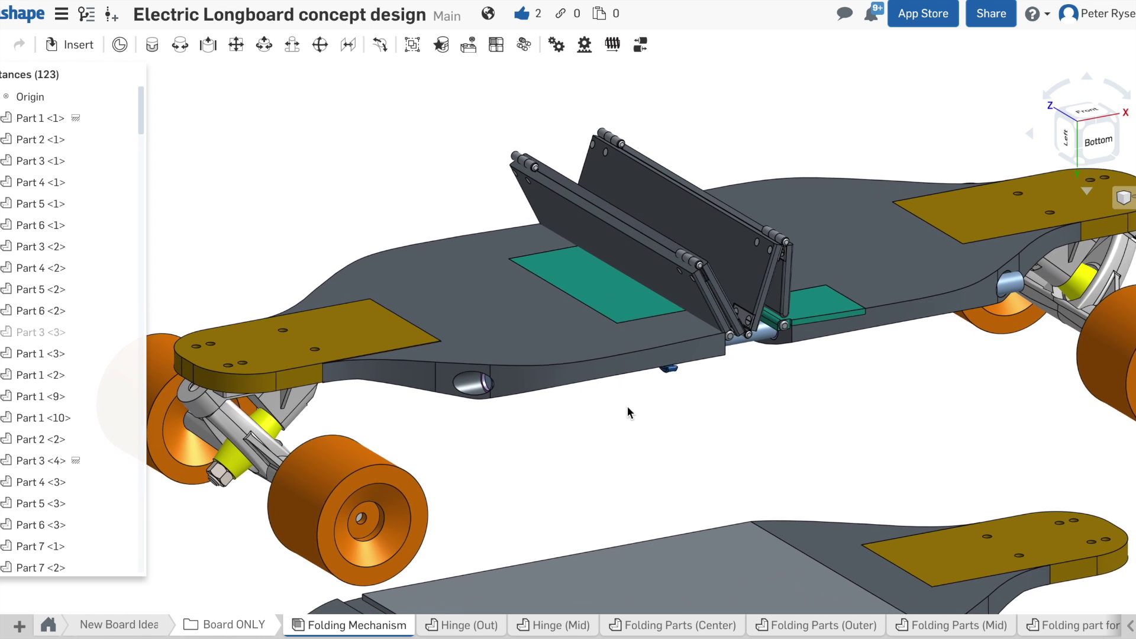
scroll(627, 406, "down", 5)
scroll(698, 391, "up", 2)
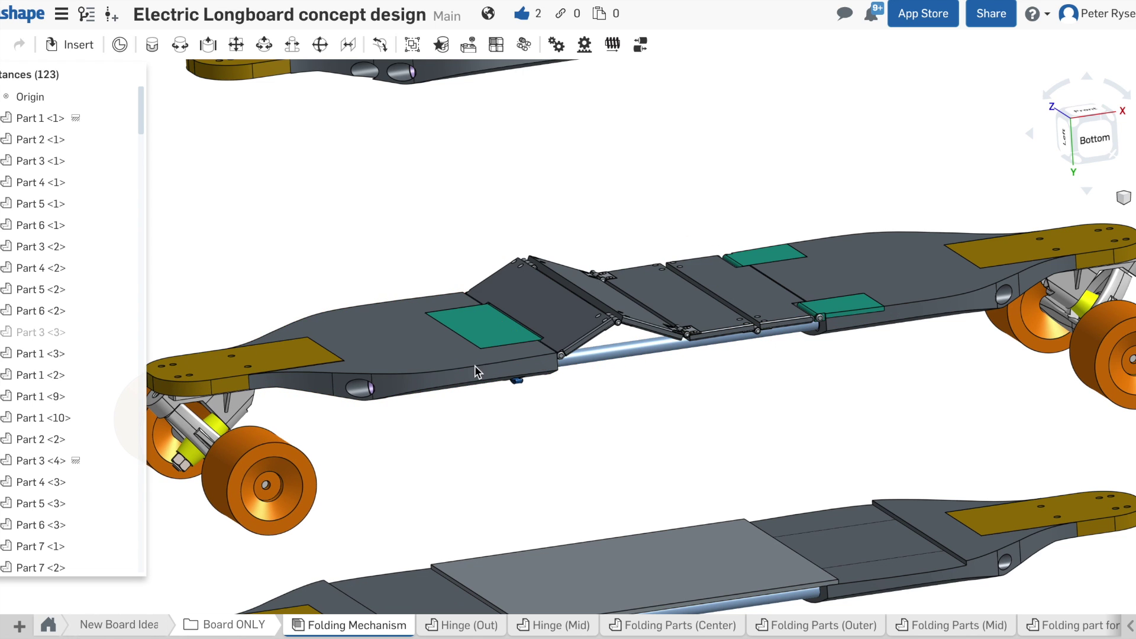
right_click_drag(584, 420, 647, 402)
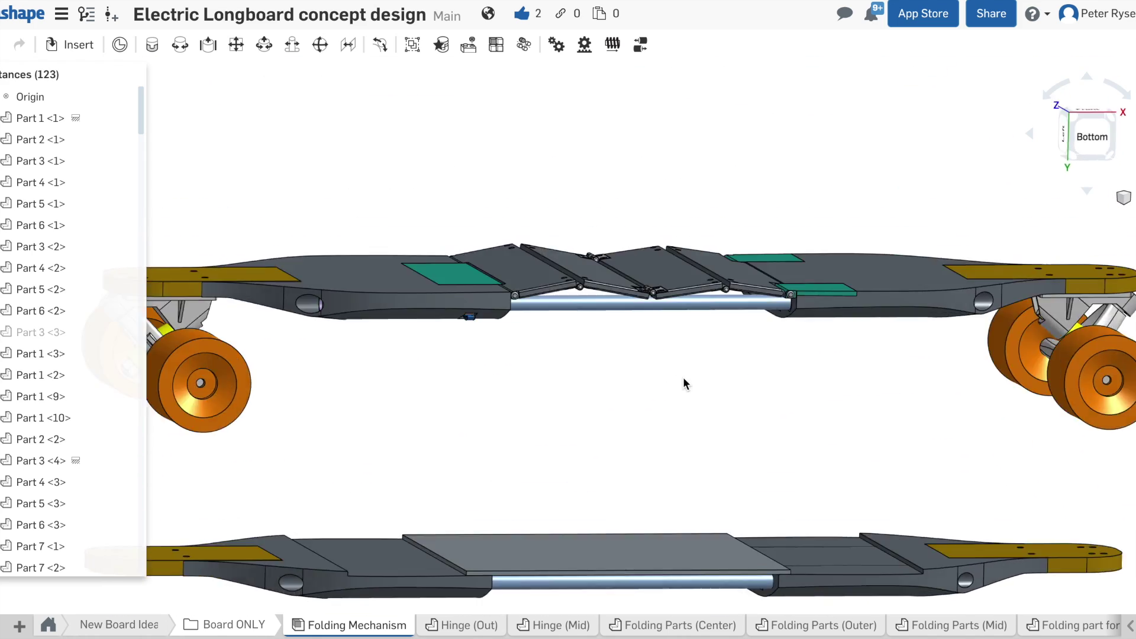
right_click_drag(683, 379, 661, 432)
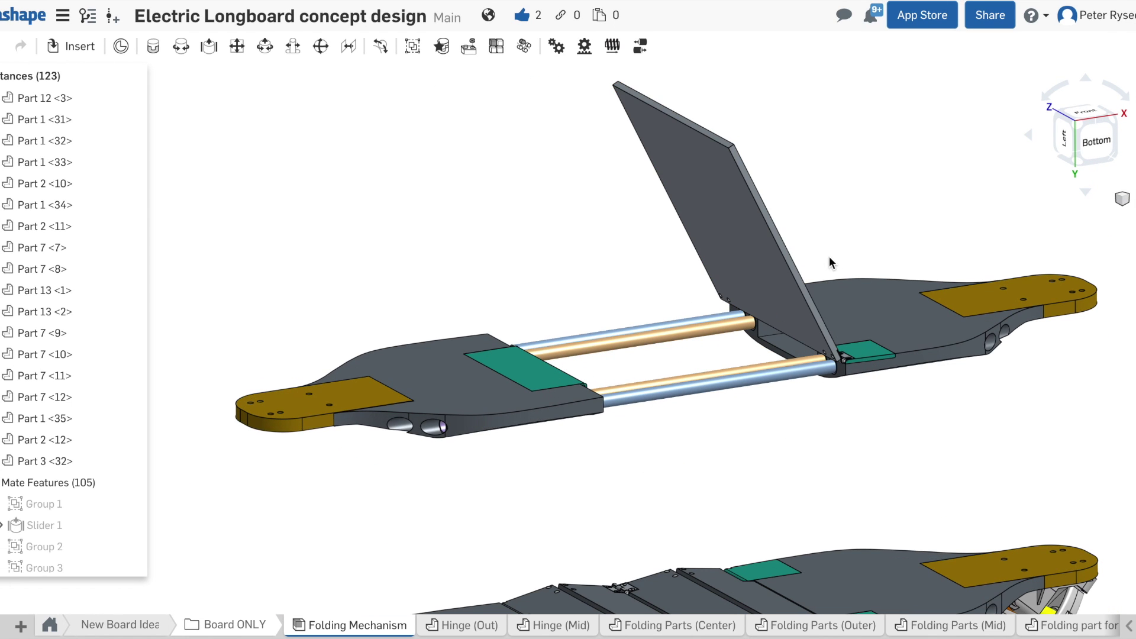
- Slide the top board's two halves together along the rods to show its collapsed form
middle_click_drag(839, 250, 850, 268)
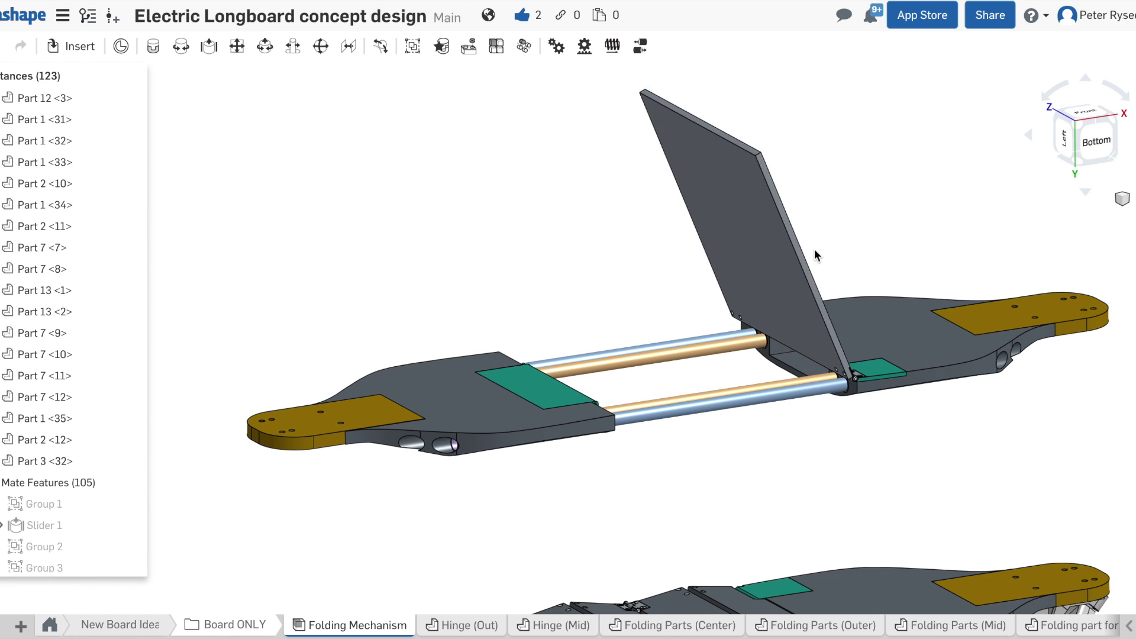
left_click_drag(648, 417, 808, 381)
right_click_drag(758, 456, 746, 443)
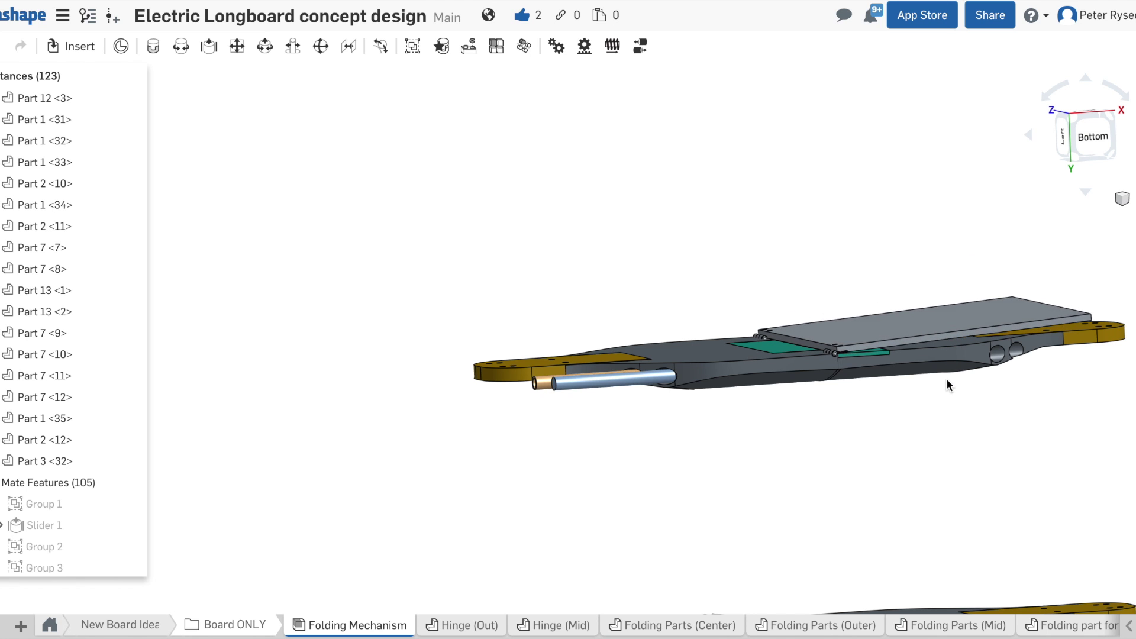
middle_click_drag(946, 378, 725, 411)
- Compare the top board and its hinged center panel with the other deck concepts from both sides
right_click_drag(726, 410, 884, 443)
right_click_drag(782, 453, 631, 492)
middle_click_drag(645, 500, 666, 560)
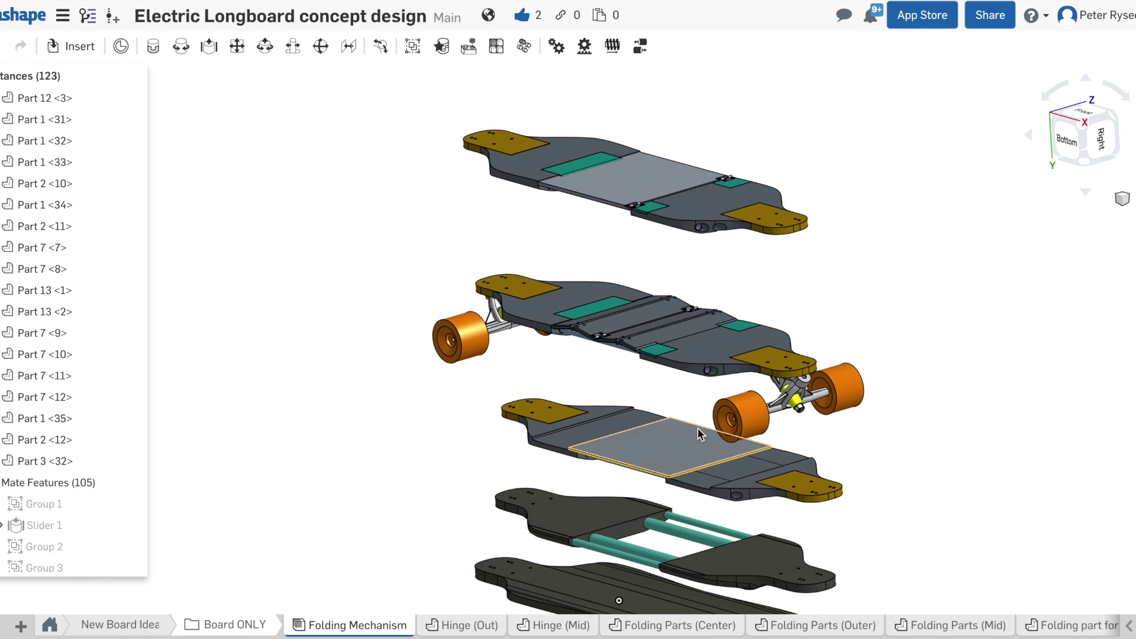
right_click_drag(717, 425, 573, 389)
scroll(616, 413, "up", 1)
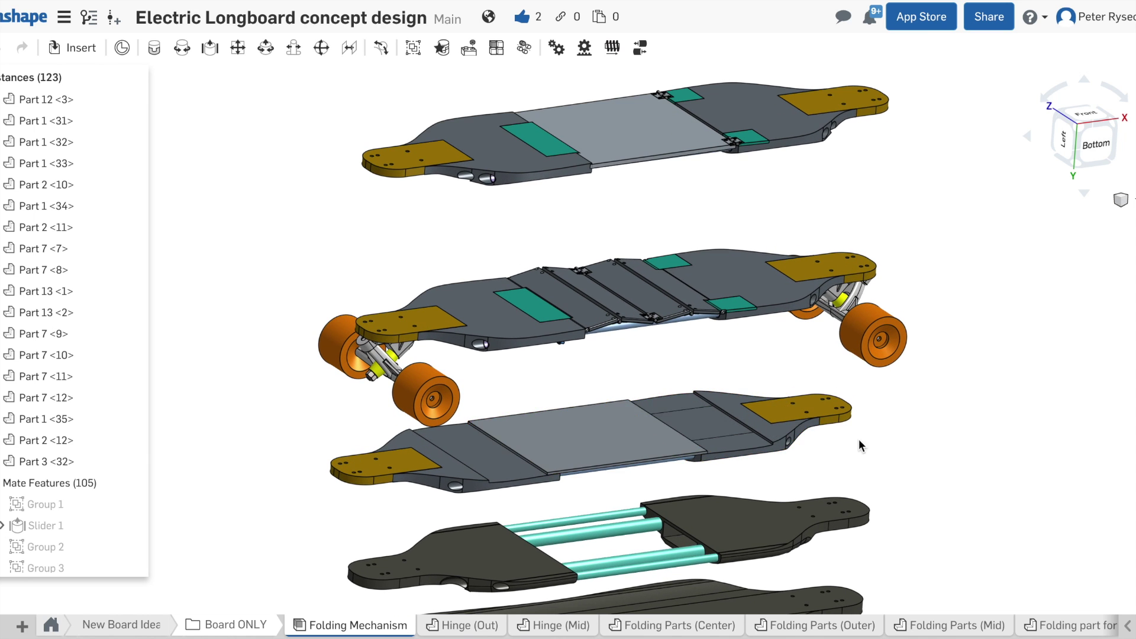
- Examine the top board's end plate, rod holes and underside cavities up close
right_click_drag(860, 445, 677, 481)
scroll(465, 190, "up", 5)
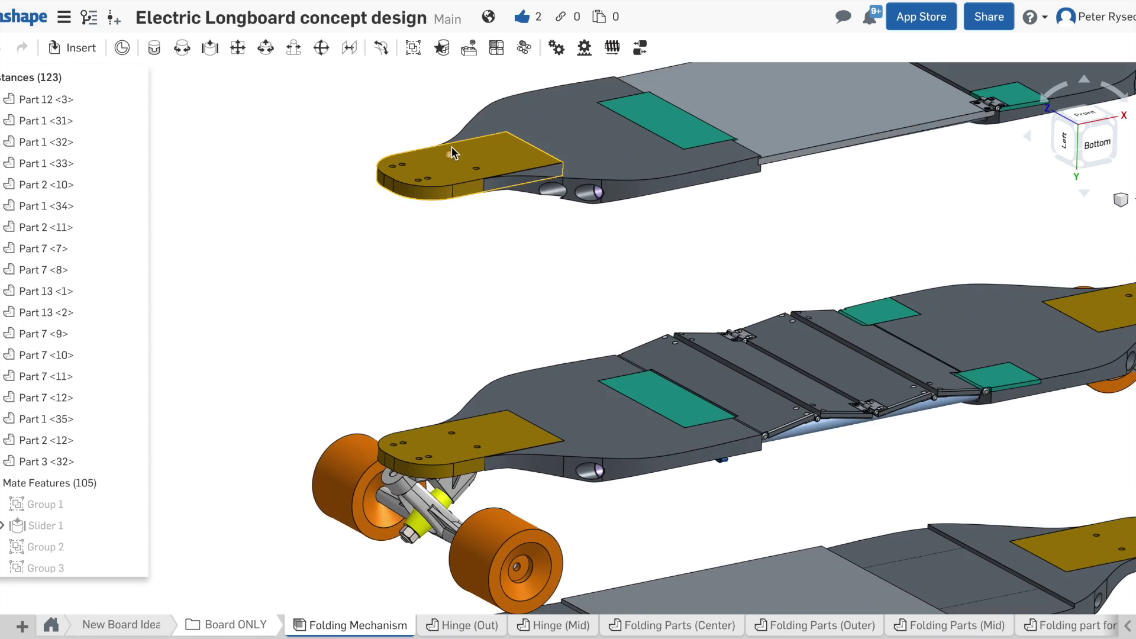
scroll(452, 148, "up", 3)
middle_click_drag(446, 210, 420, 372)
right_click_drag(531, 374, 601, 361)
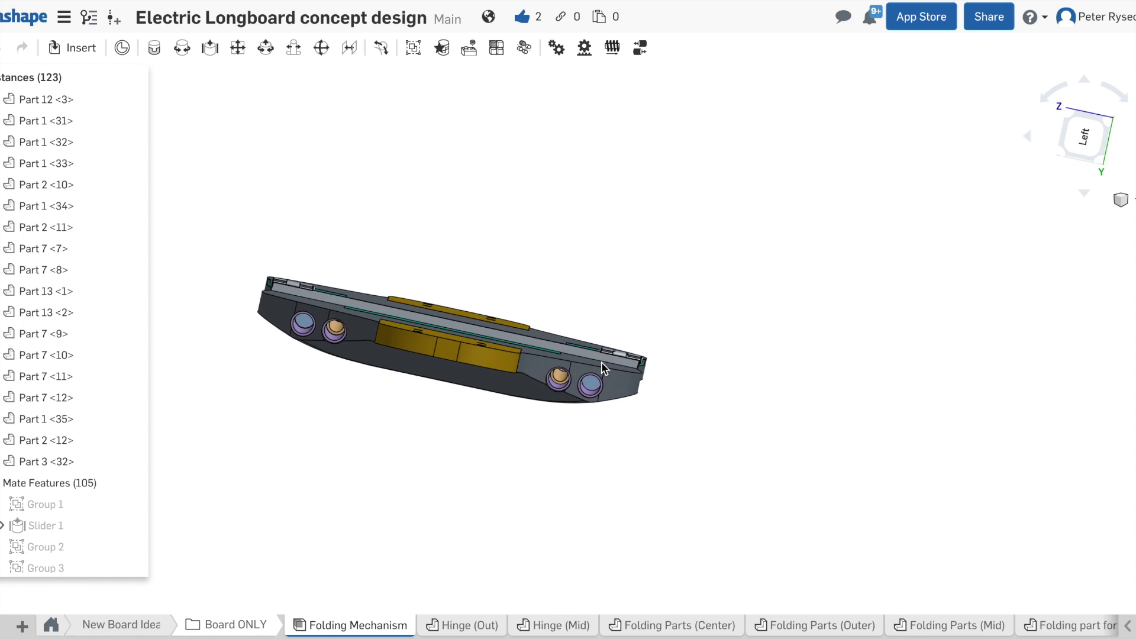
right_click_drag(581, 456, 546, 445)
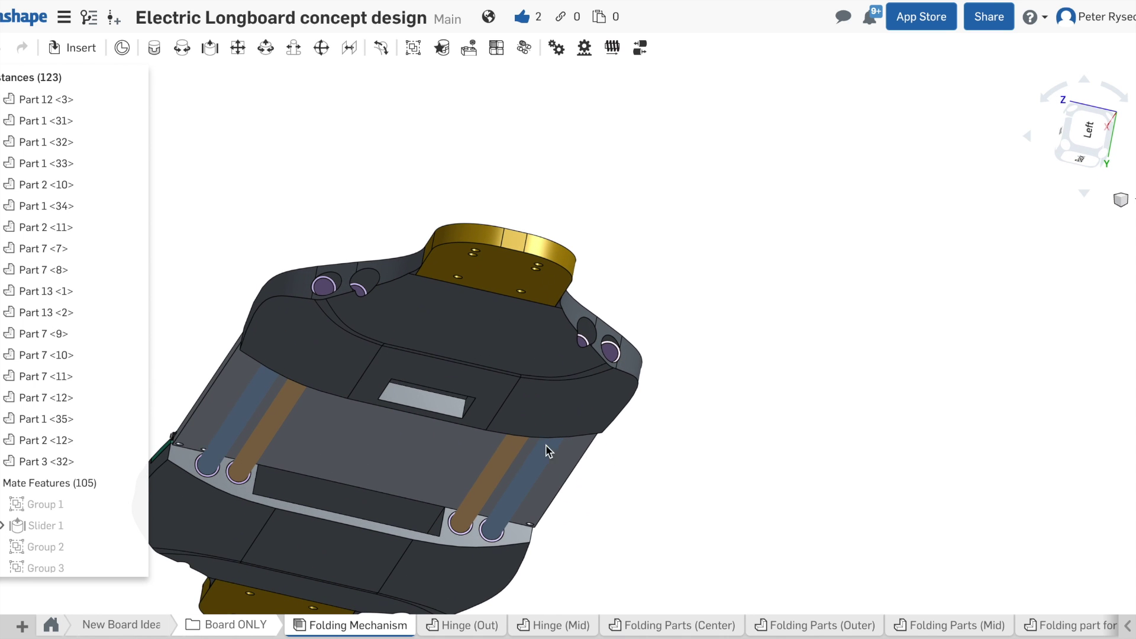
- Select both orange inner rods and one blue outer rod on the top board's underside to point out the rod layout
middle_click_drag(570, 397, 705, 301)
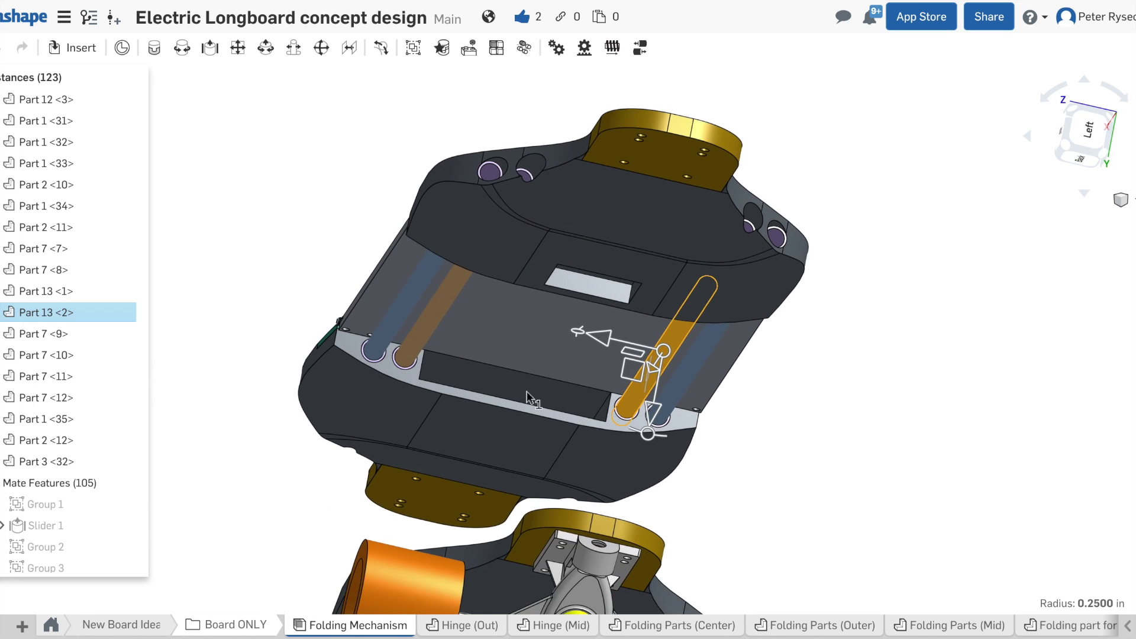
right_click_drag(527, 394, 542, 369)
scroll(563, 405, "up", 2)
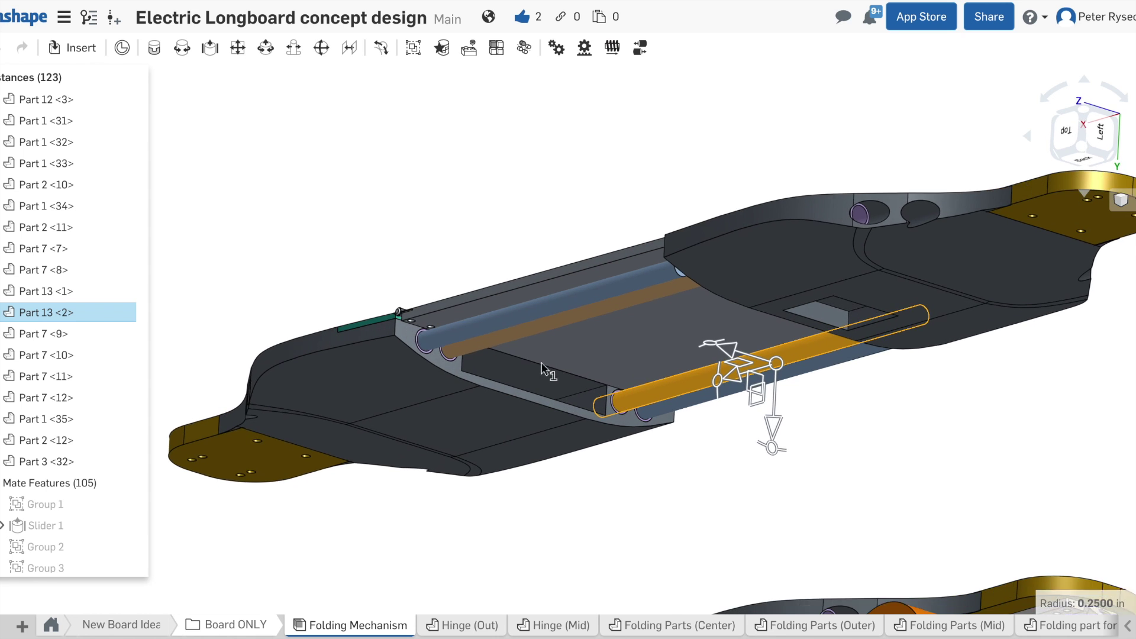
left_click(510, 320)
scroll(552, 402, "down", 4)
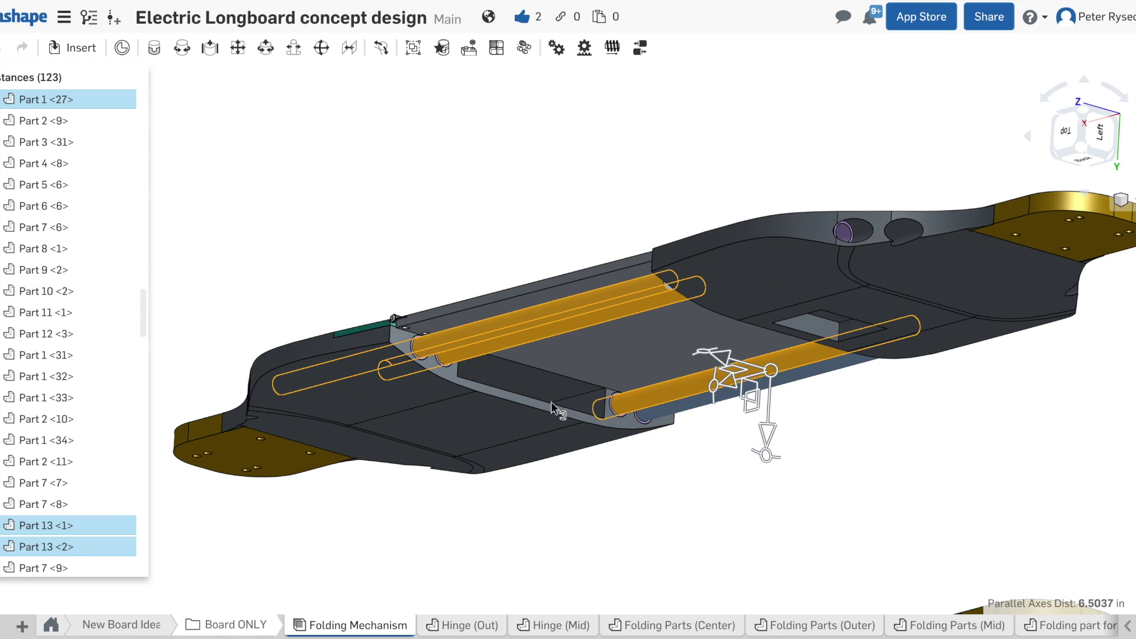
middle_click_drag(555, 351, 565, 314)
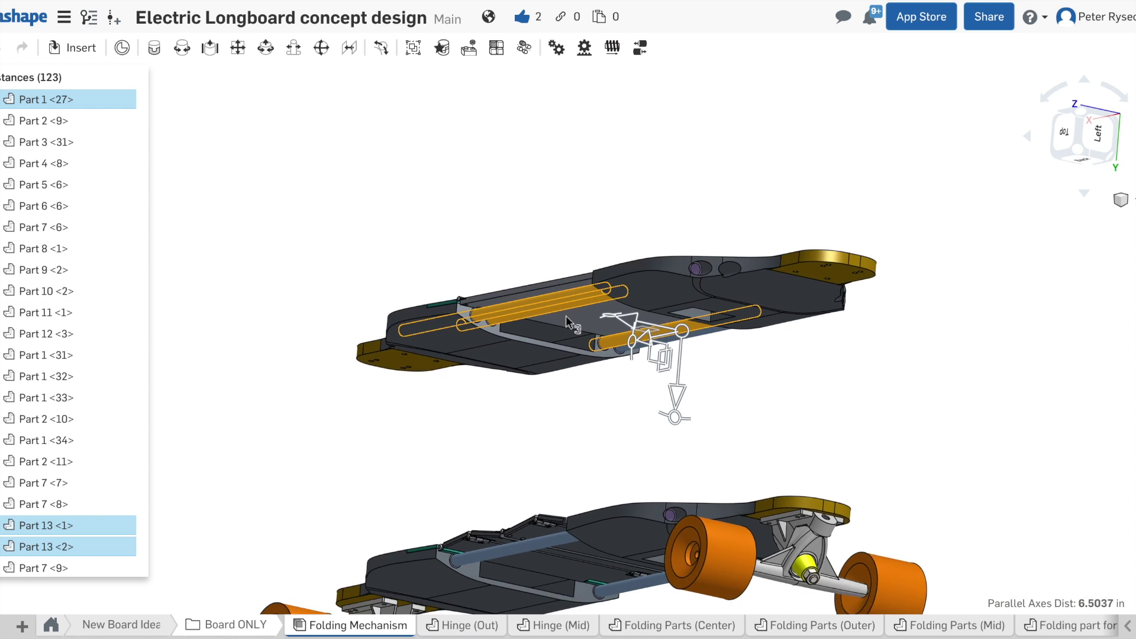
- Clear the rod selection and examine the wheeled board's hinged folding center panels from above, viewed from both sides
scroll(589, 400, "down", 1)
left_click(629, 414)
right_click_drag(629, 414, 584, 411)
scroll(665, 467, "up", 5)
right_click_drag(665, 461, 548, 496)
scroll(637, 467, "up", 3)
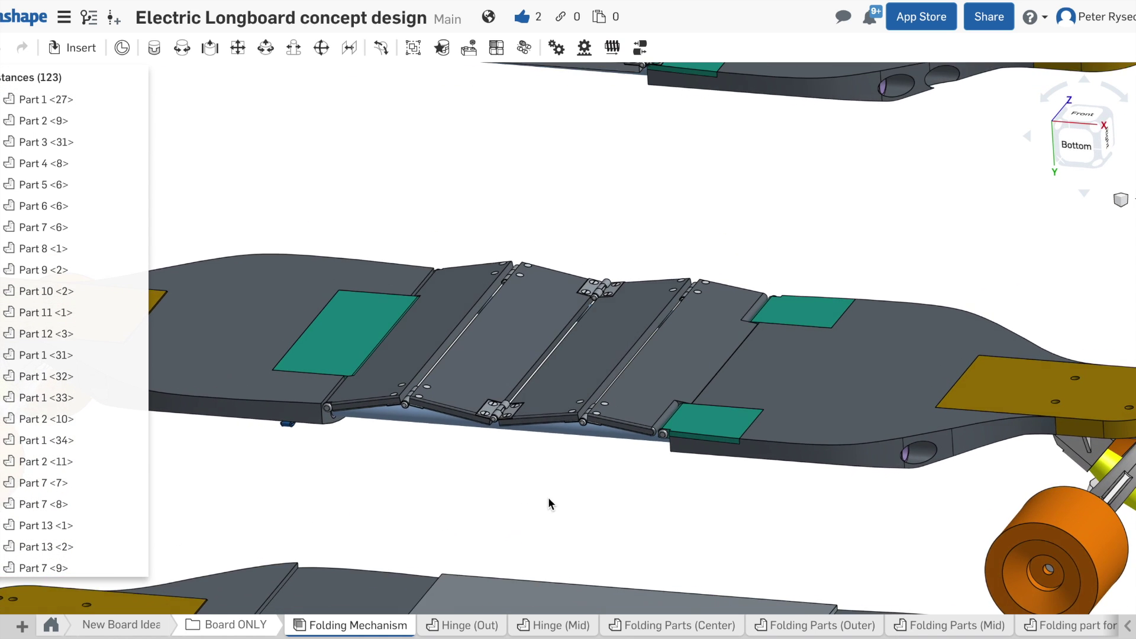
scroll(557, 503, "down", 5)
middle_click_drag(556, 503, 592, 299)
scroll(634, 461, "up", 2)
right_click_drag(634, 462, 681, 471)
scroll(582, 507, "up", 5)
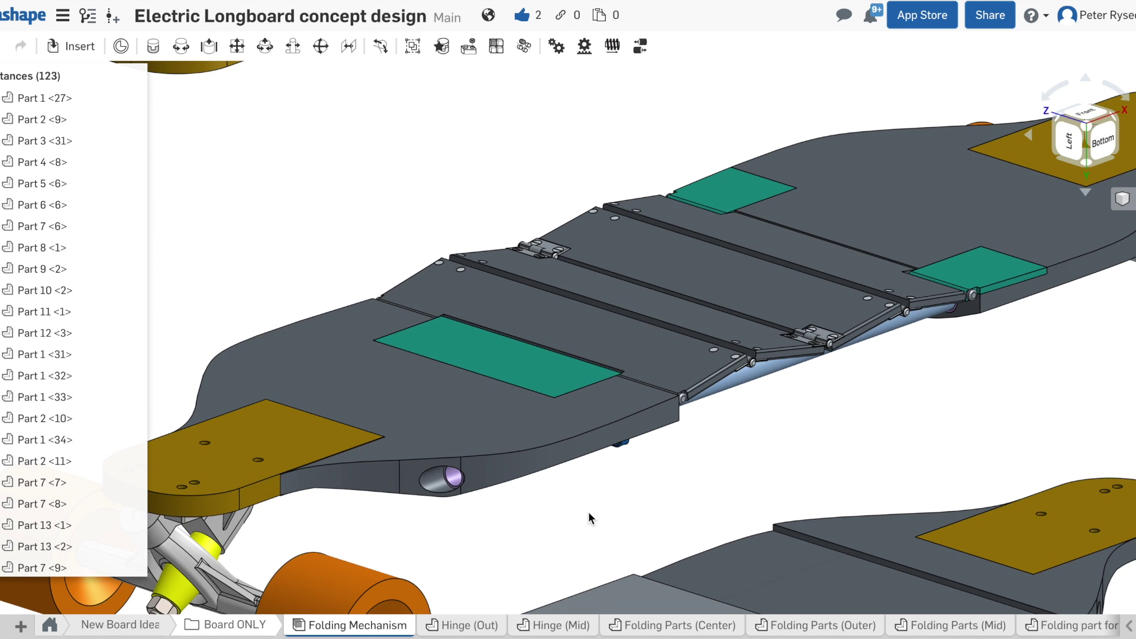
- Hide the deck half around the blue lever on the wheeled board's underside to expose the rod clamp
right_click_drag(588, 510, 670, 307)
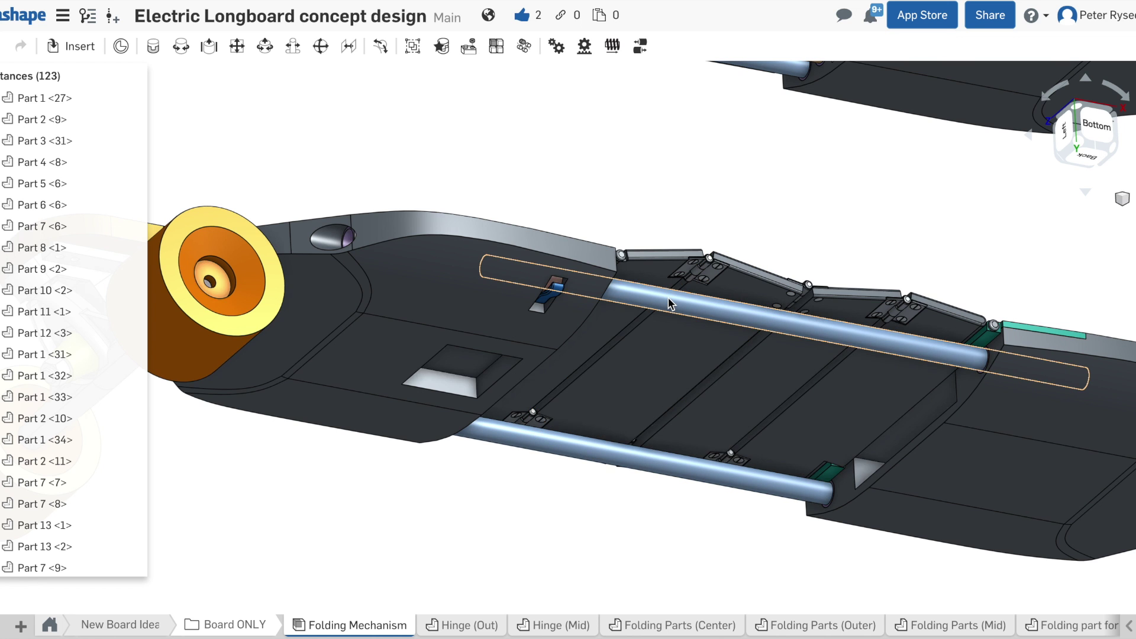
scroll(553, 290, "up", 5)
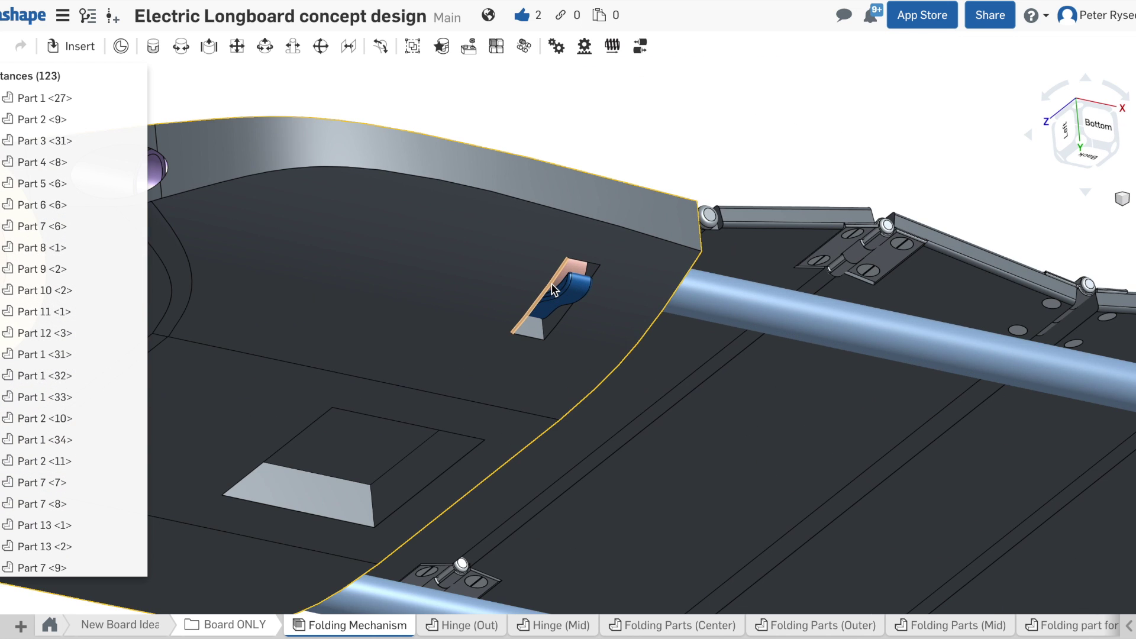
right_click_drag(565, 302, 495, 261)
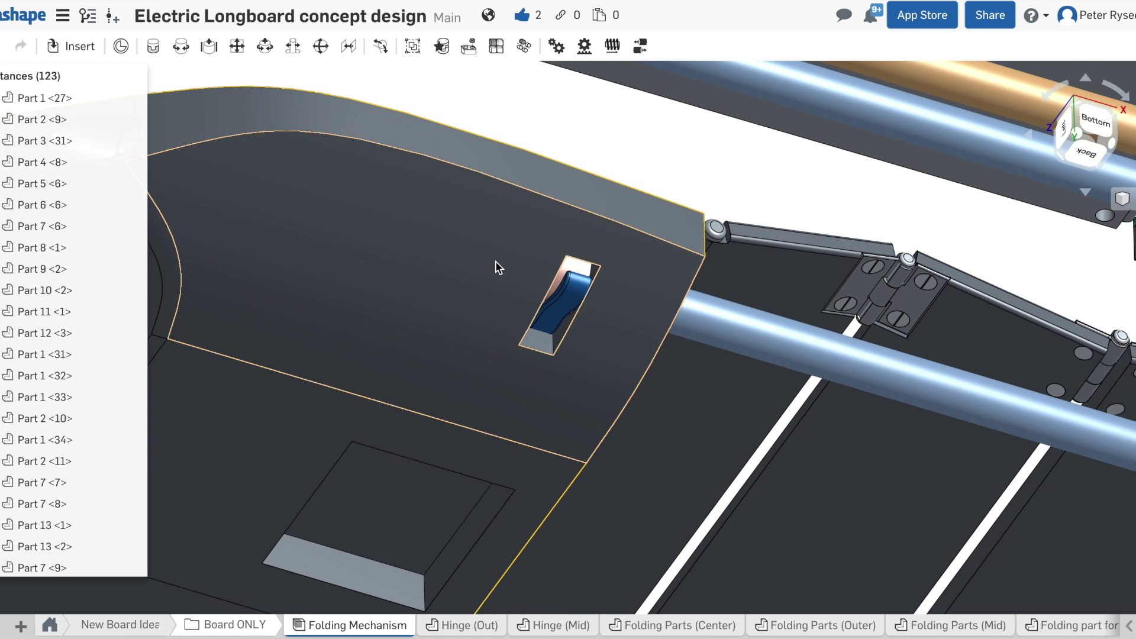
right_click(495, 260)
left_click(515, 274)
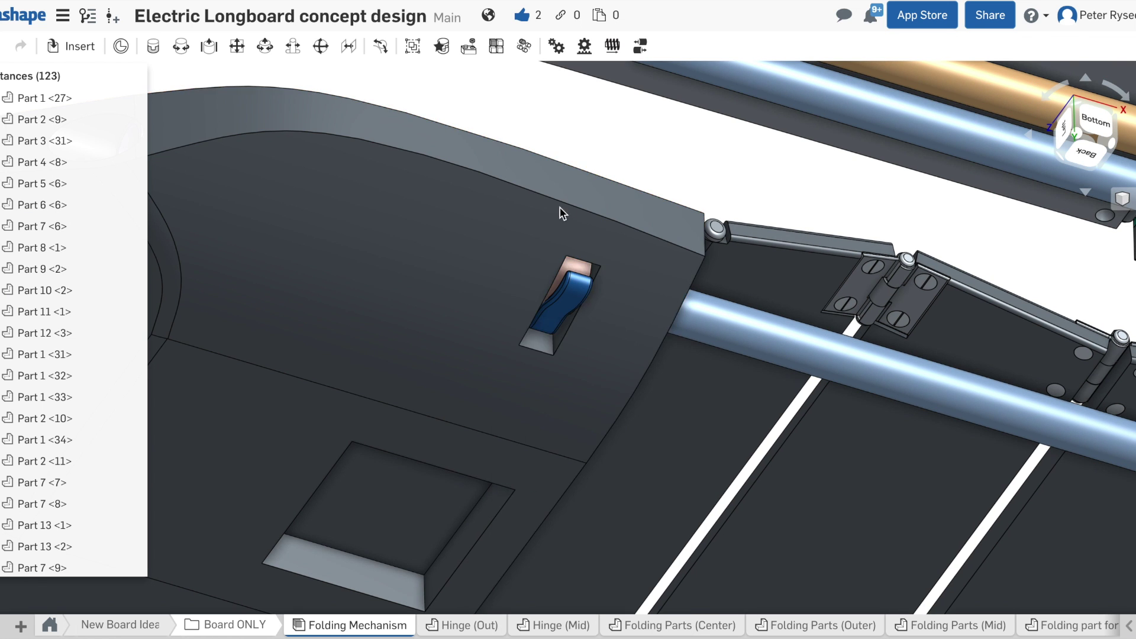
mouse_move(584, 185)
right_mouse_down()
mouse_move(613, 194)
mouse_move(573, 168)
right_mouse_up()
middle_click_drag(573, 168, 552, 149)
scroll(687, 327, "up", 5)
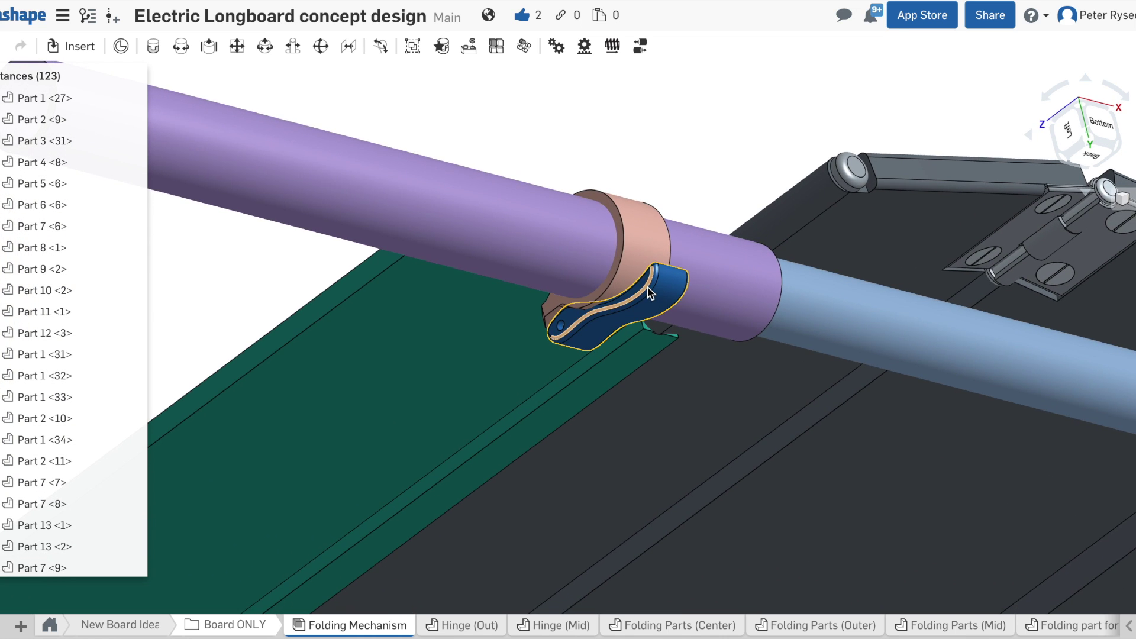
- Swing the blue clamp lever open on the purple outer rod and inspect the clamp and both telescoping rods
left_click_drag(659, 321, 658, 332)
right_click_drag(759, 237, 744, 250)
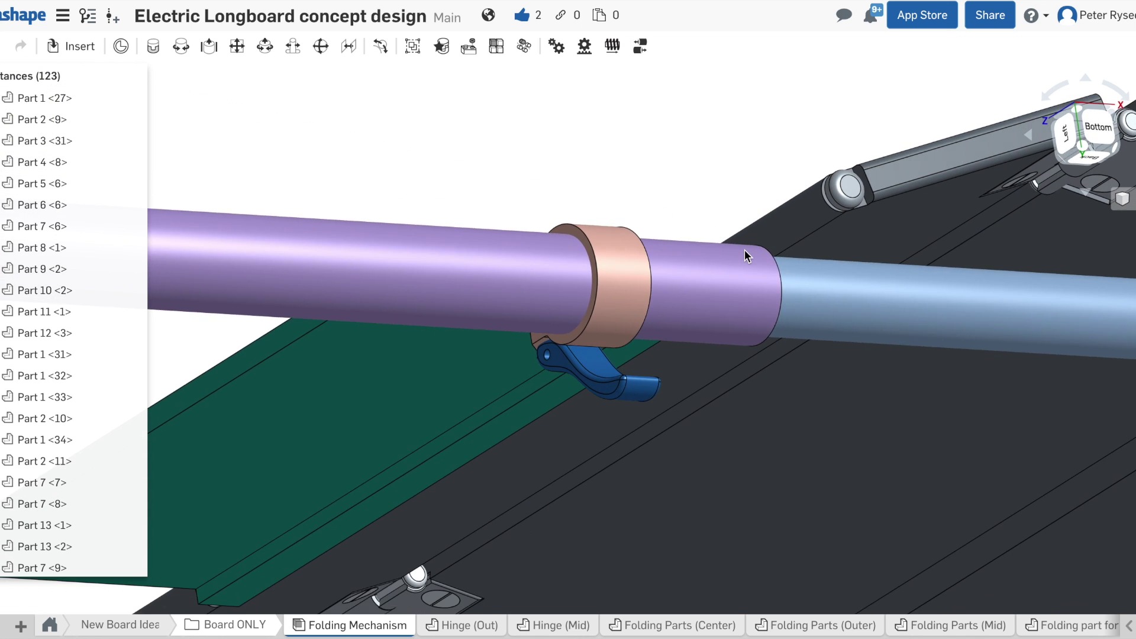
scroll(744, 249, "down", 3)
middle_click_drag(744, 250, 694, 210)
mouse_move(687, 251)
right_mouse_down()
mouse_move(683, 261)
mouse_move(680, 242)
right_mouse_up()
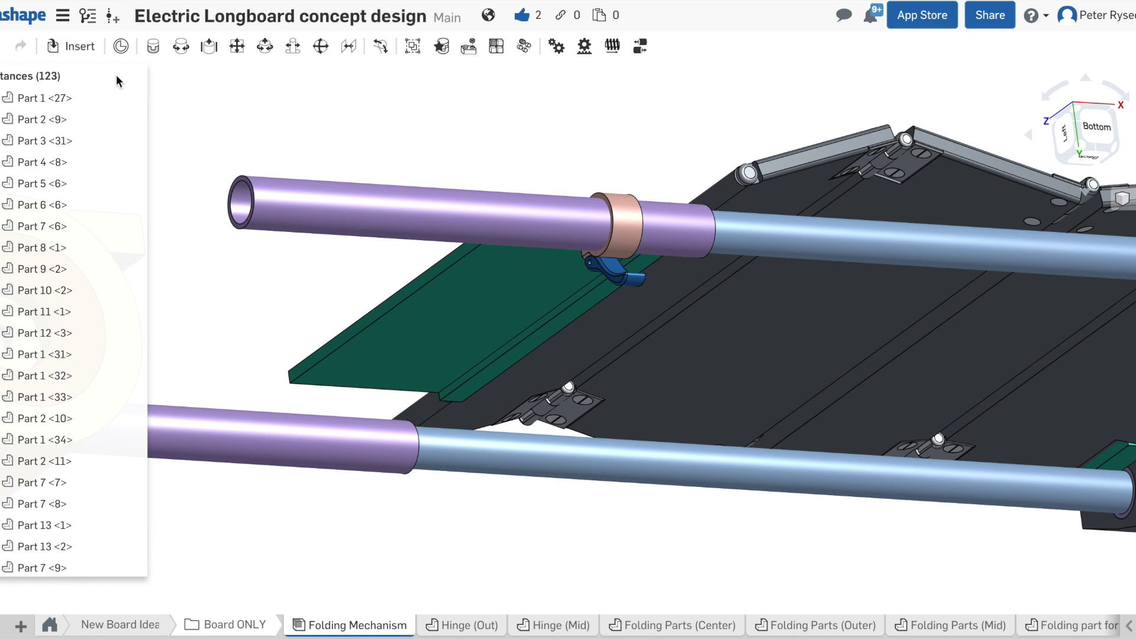
- Undo the lever movement and the hiding of the wheeled board's deck half
left_click(2, 49)
right_click_drag(683, 156, 693, 420)
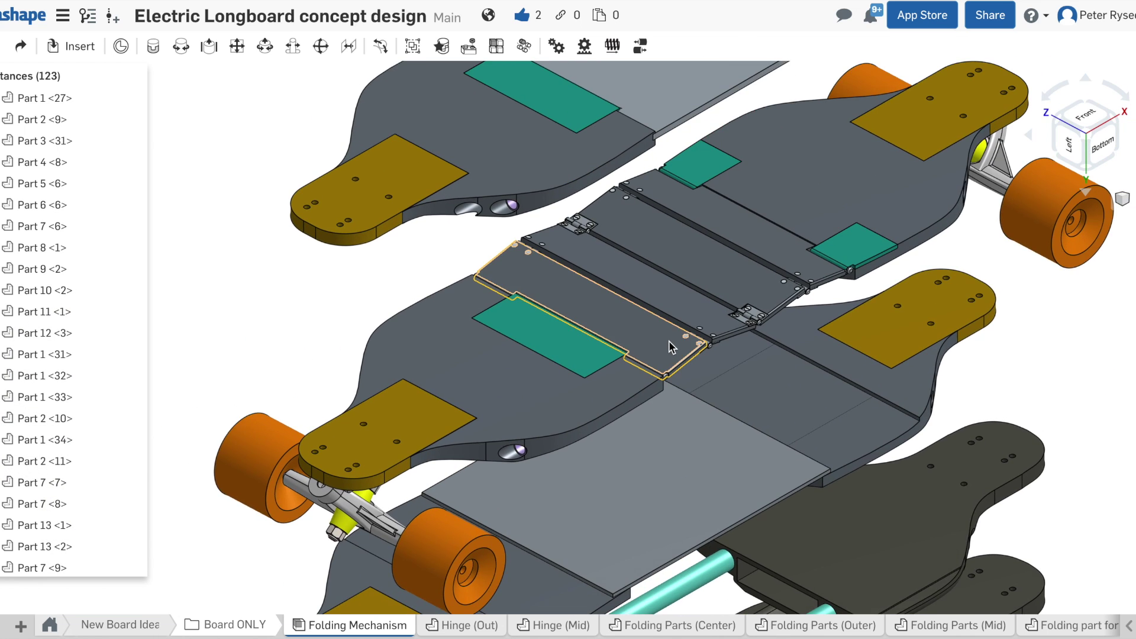
scroll(669, 345, "up", 5)
scroll(666, 345, "down", 5)
- Examine the rod opening at the wheeled board's end and its hinged center panels up close
right_click_drag(666, 345, 643, 364)
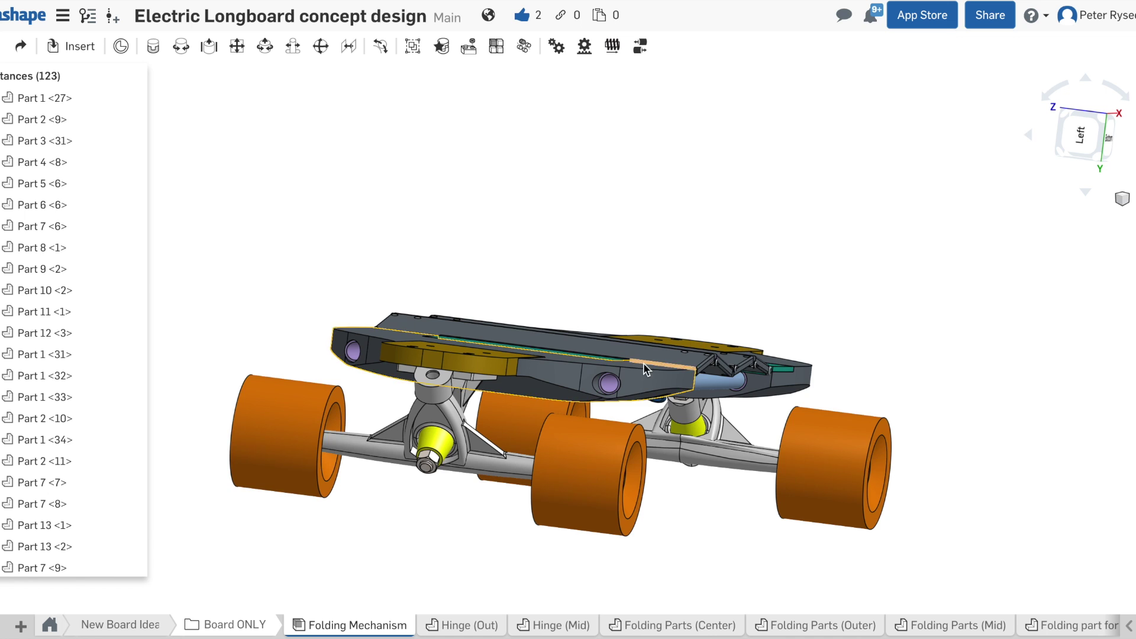
scroll(613, 382, "up", 5)
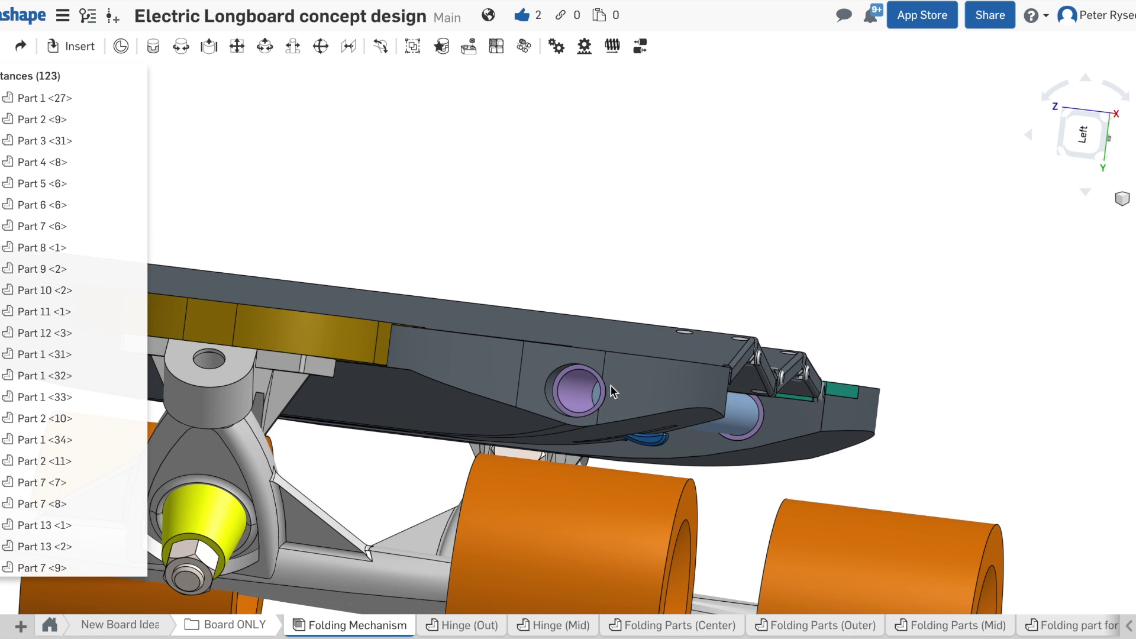
right_click_drag(609, 385, 588, 432)
scroll(588, 432, "down", 5)
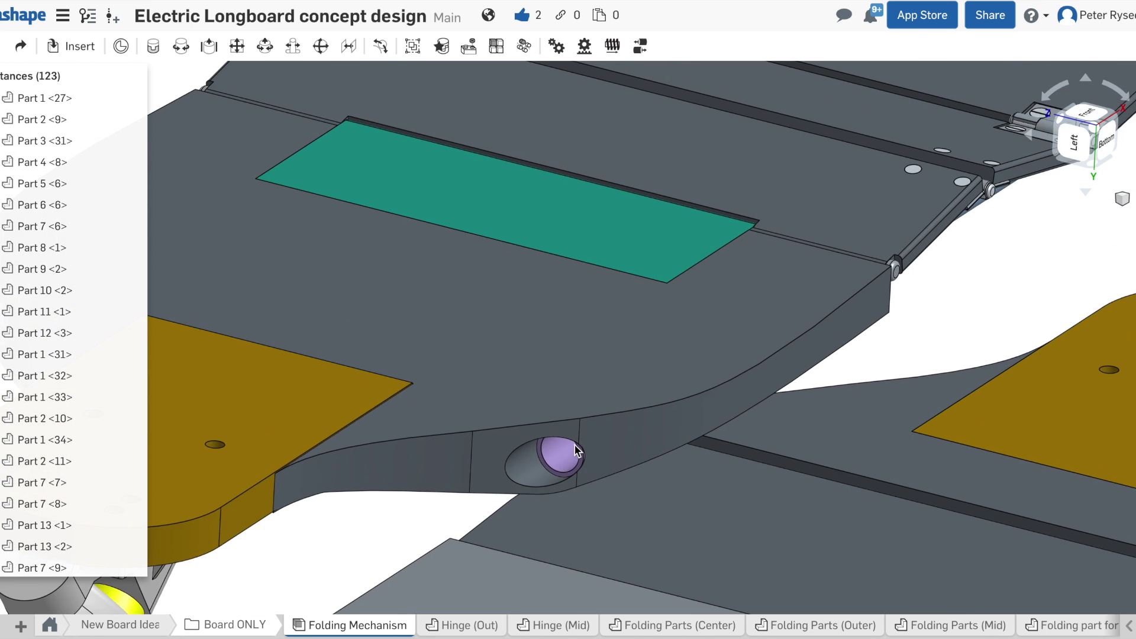
scroll(604, 406, "up", 3)
middle_click_drag(538, 459, 503, 492)
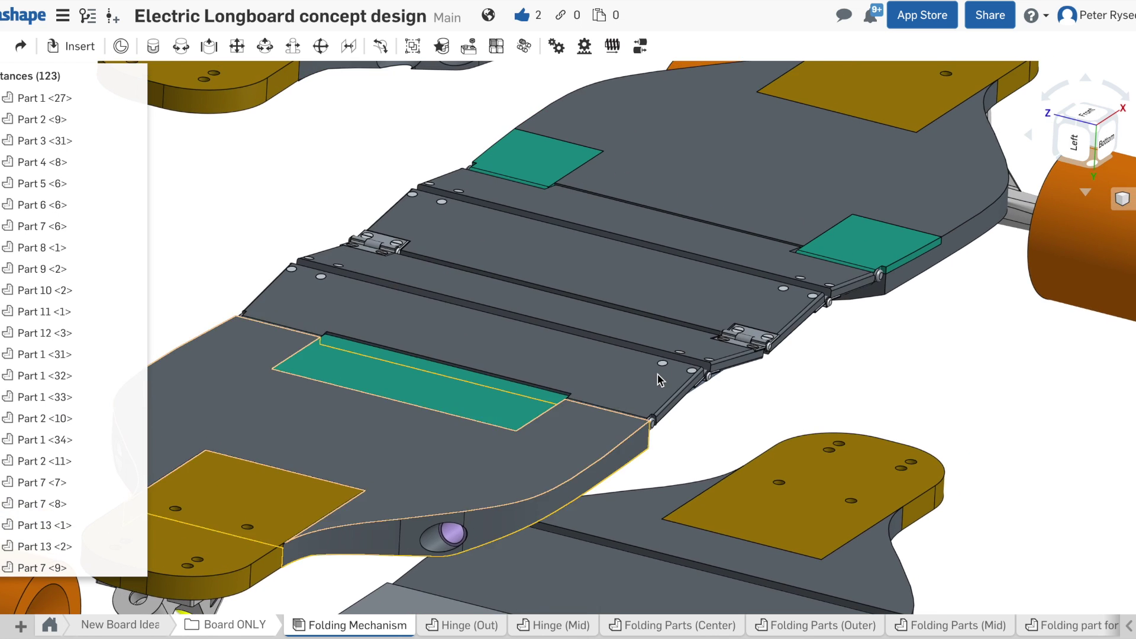
scroll(658, 374, "down", 3)
middle_click_drag(668, 365, 704, 308)
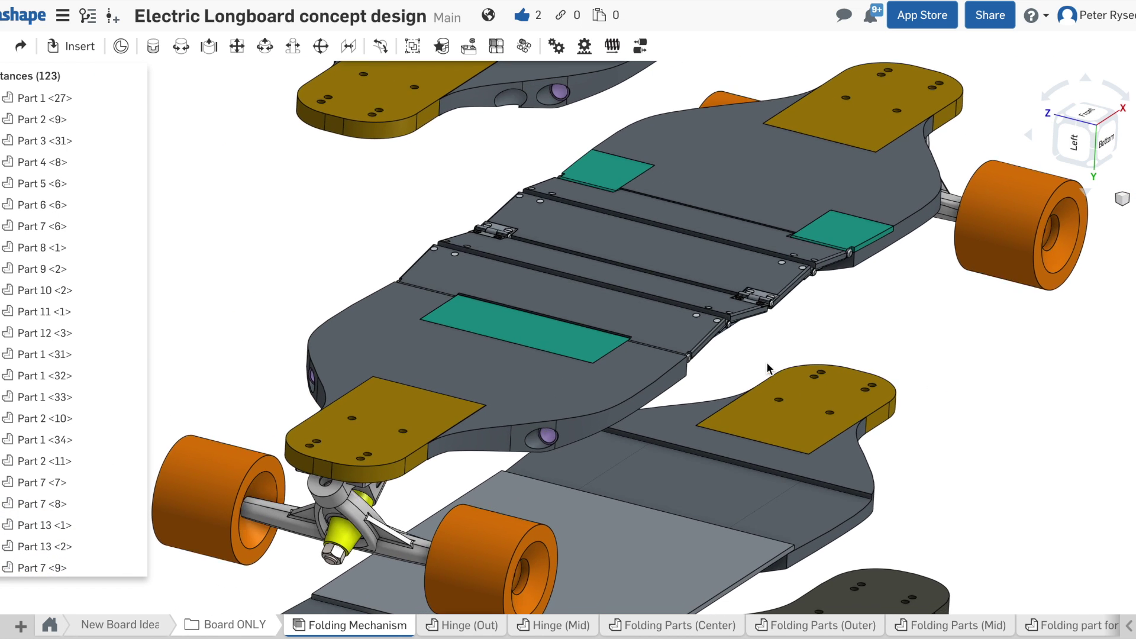
right_click_drag(761, 361, 738, 362)
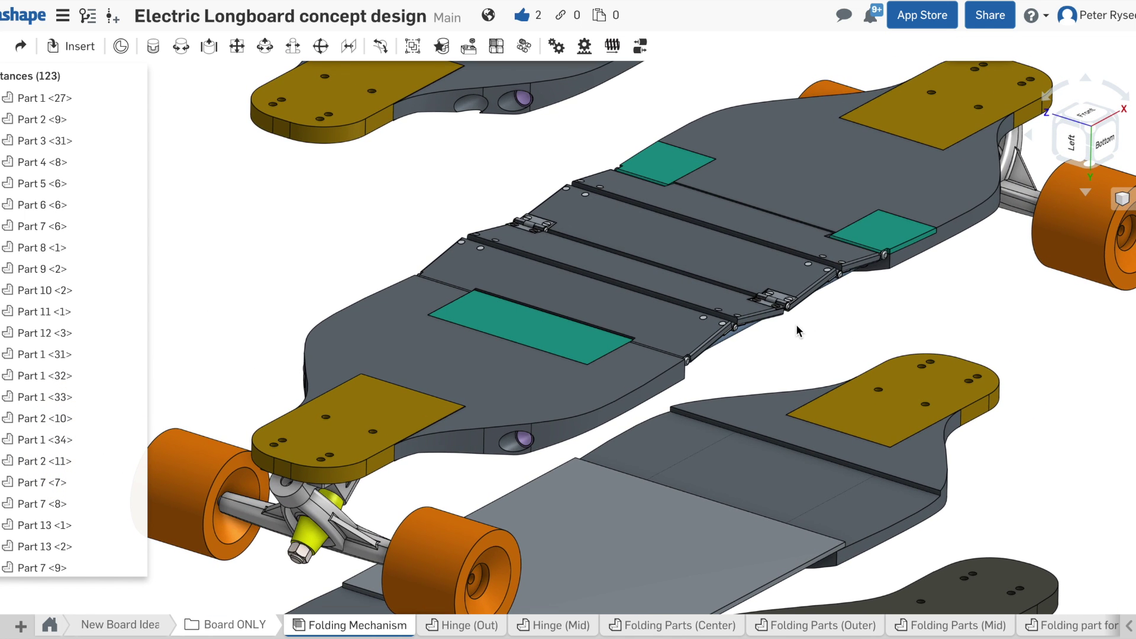
scroll(797, 325, "up", 5)
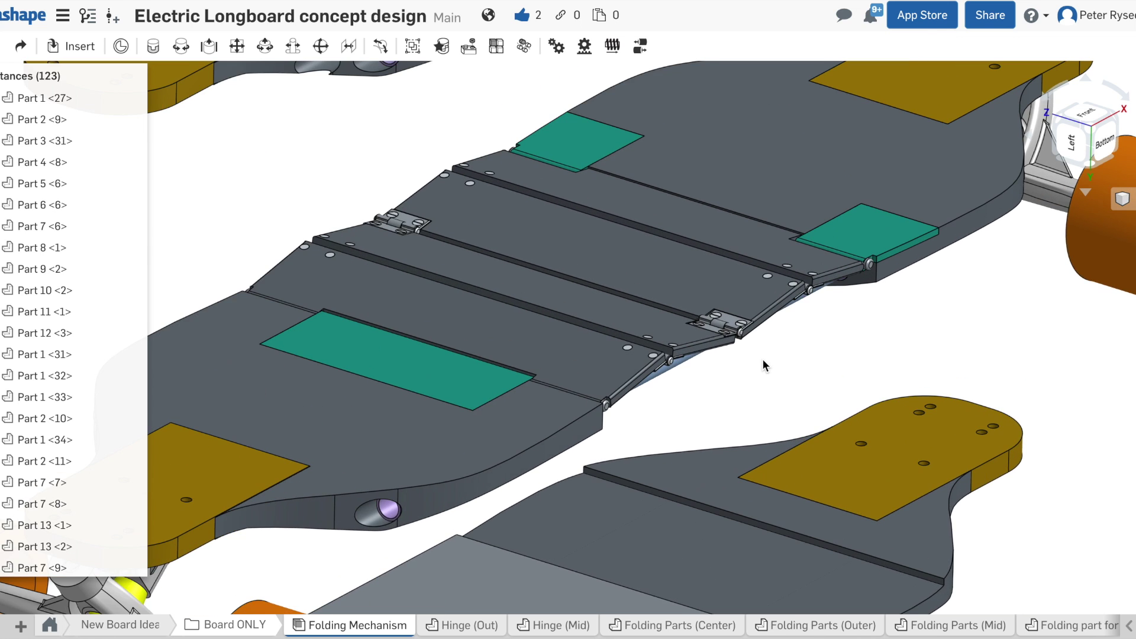
- Compare the wheeled folding board with the full stack of other deck concepts
scroll(763, 365, "down", 8)
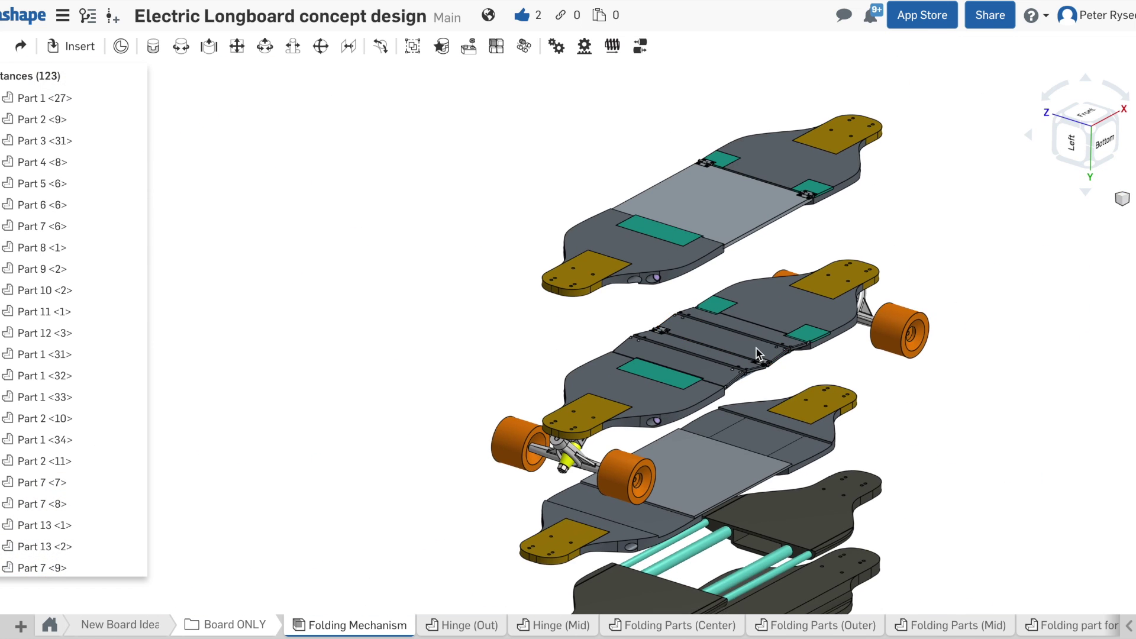
middle_click_drag(755, 347, 718, 276)
right_click_drag(812, 368, 790, 389)
right_click_drag(892, 421, 894, 418)
middle_click_drag(885, 417, 868, 394)
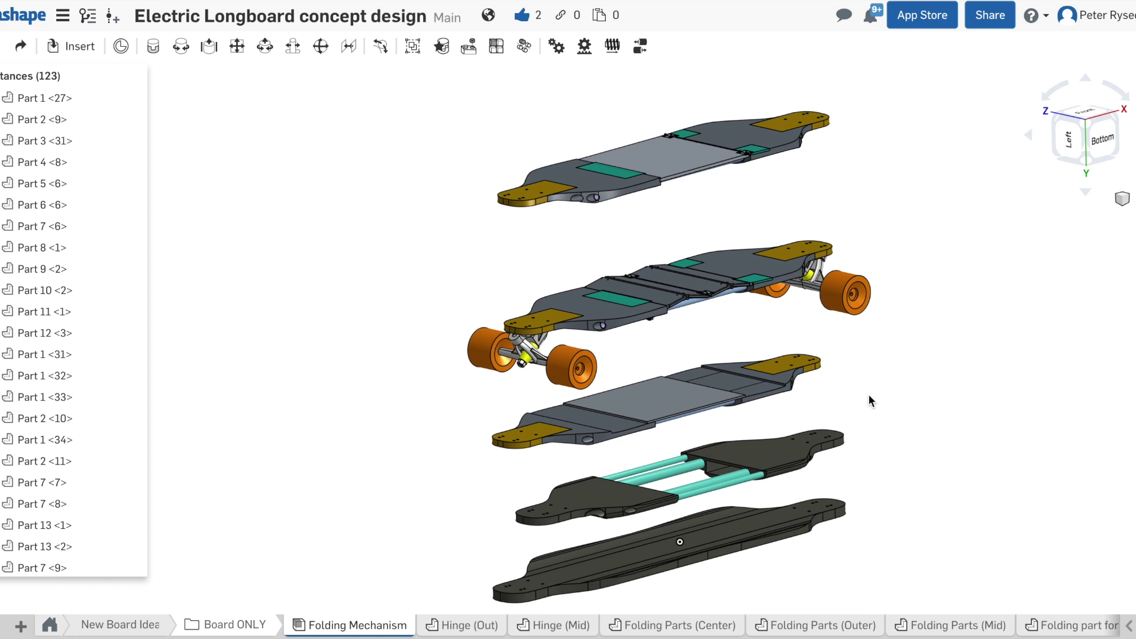